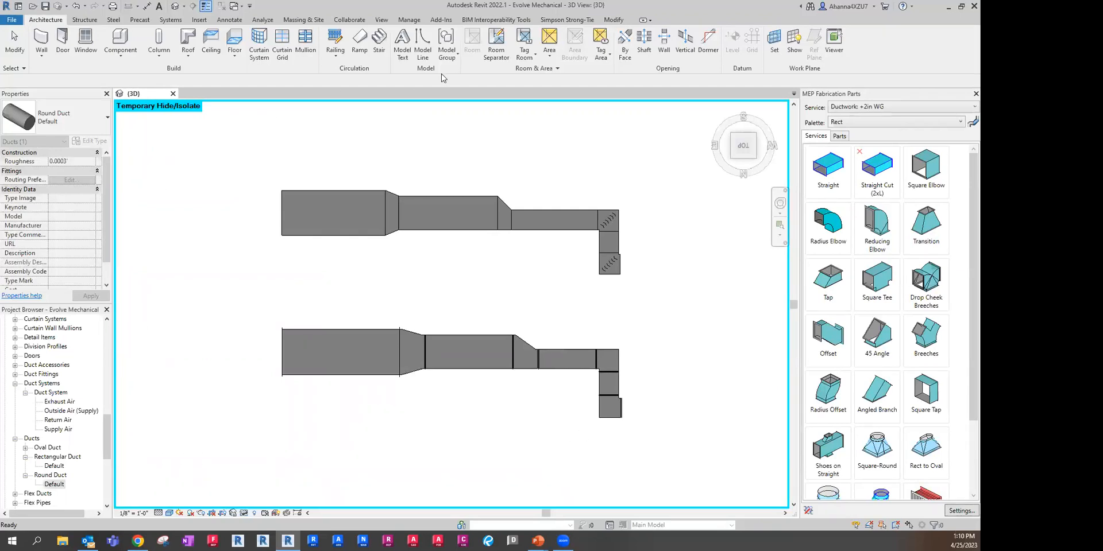
# - Draw a 14" x 10" rectangular duct between the two existing runs, with a straight length followed by two angled segments
pyautogui.click(170, 19)
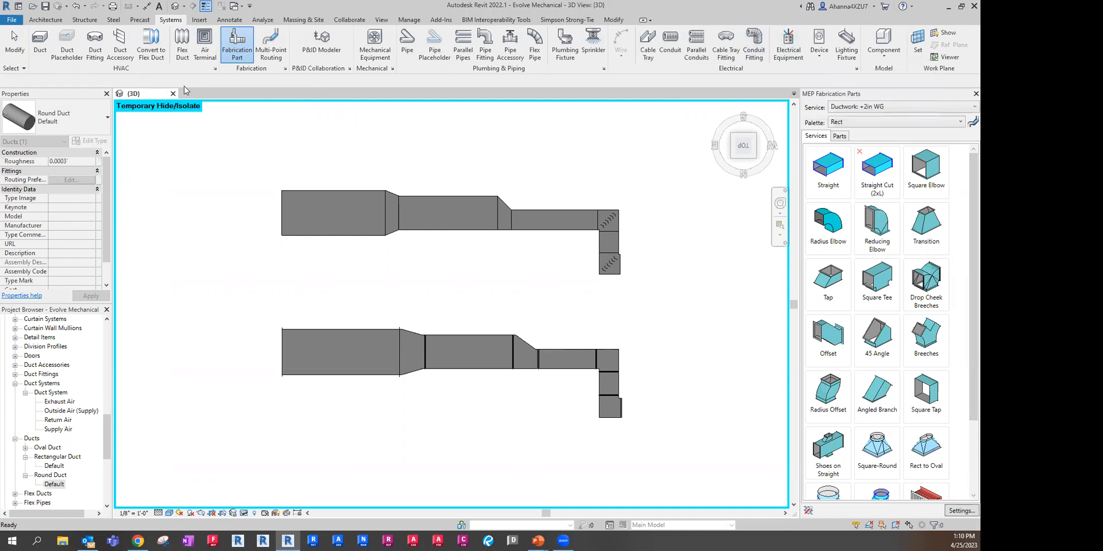
pyautogui.click(44, 52)
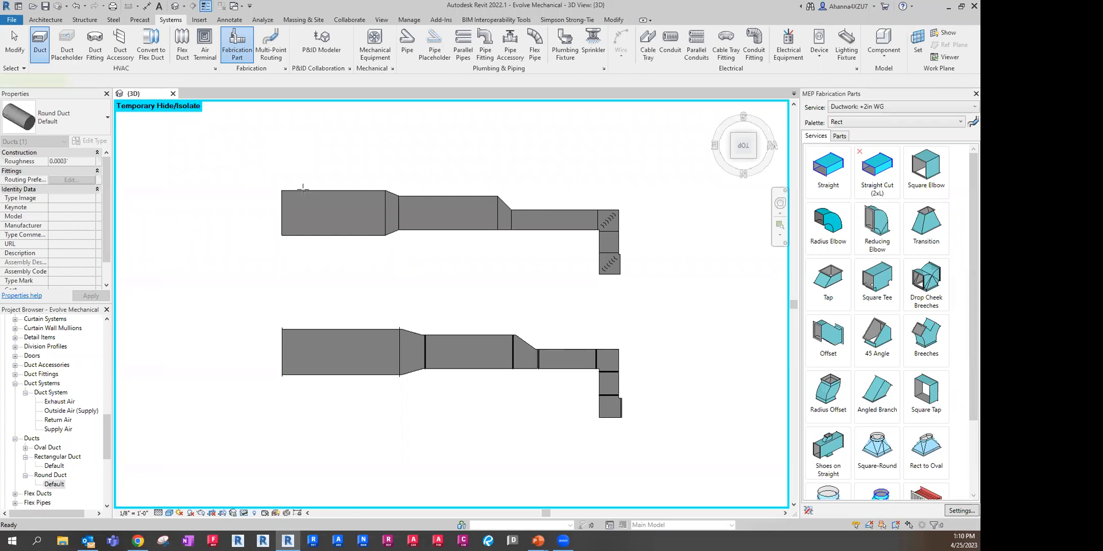
pyautogui.click(384, 288)
pyautogui.click(497, 290)
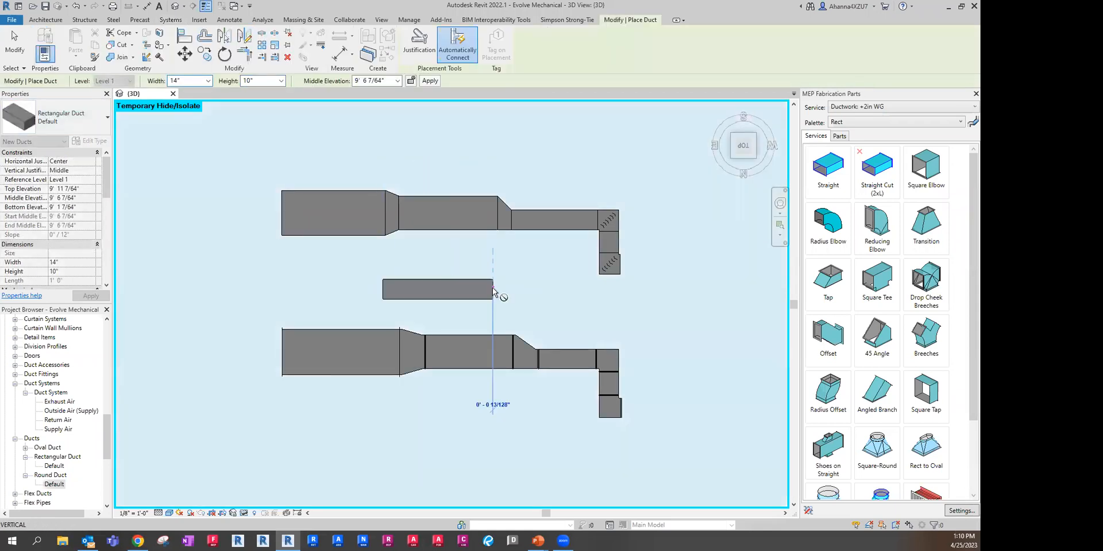
pyautogui.click(529, 265)
pyautogui.click(591, 295)
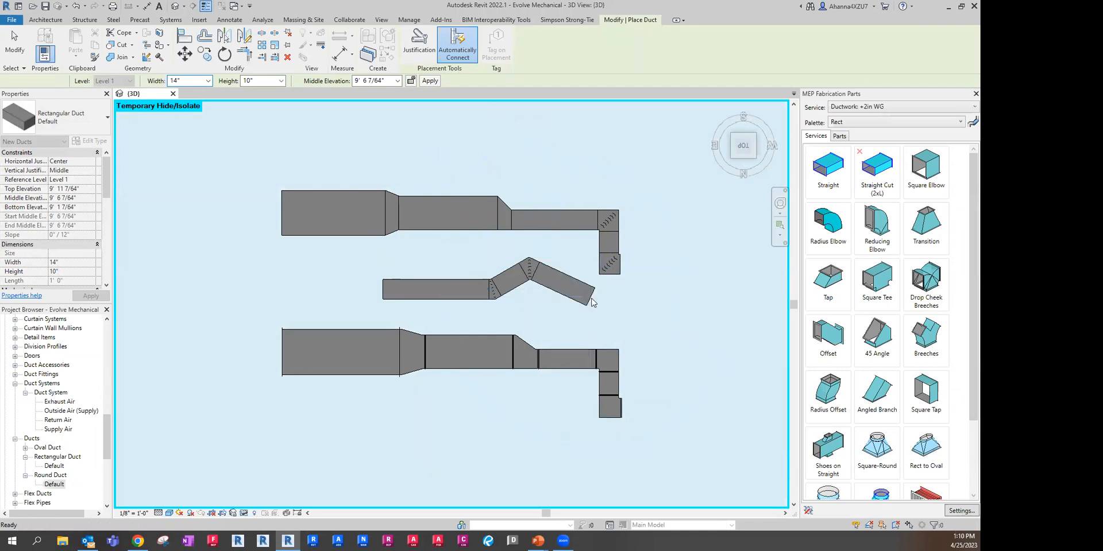
pyautogui.press('Escape')
pyautogui.press('Escape')
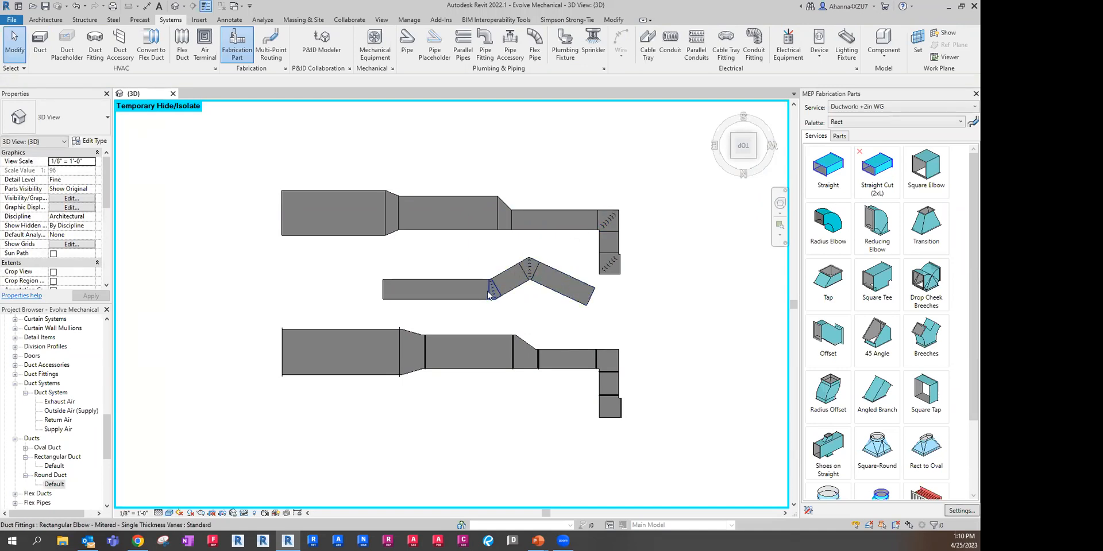
# - Check the two mitered elbows in the angled duct run, and delete that whole run
pyautogui.click(527, 264)
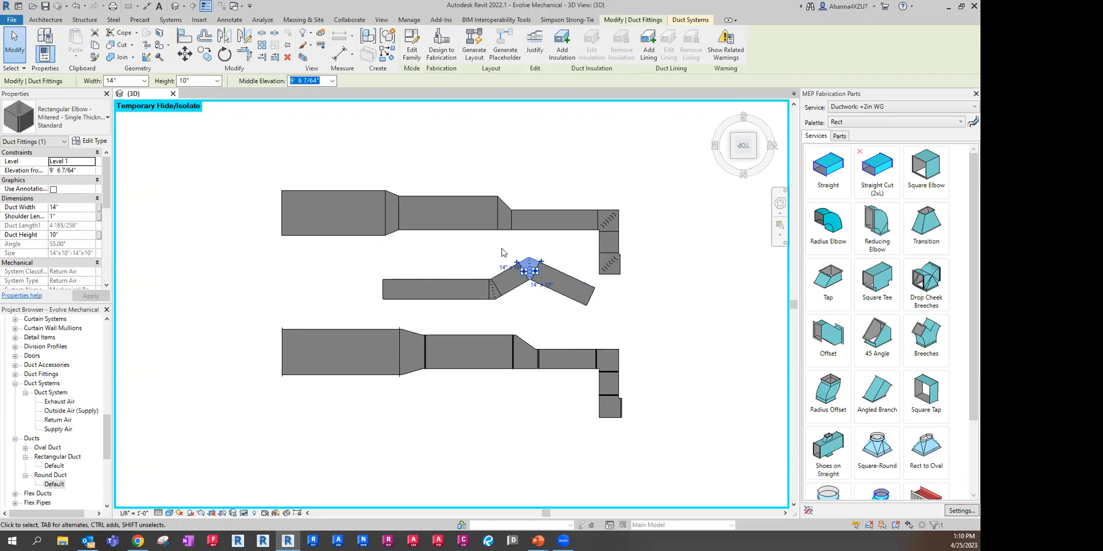
pyautogui.click(493, 290)
pyautogui.click(527, 256)
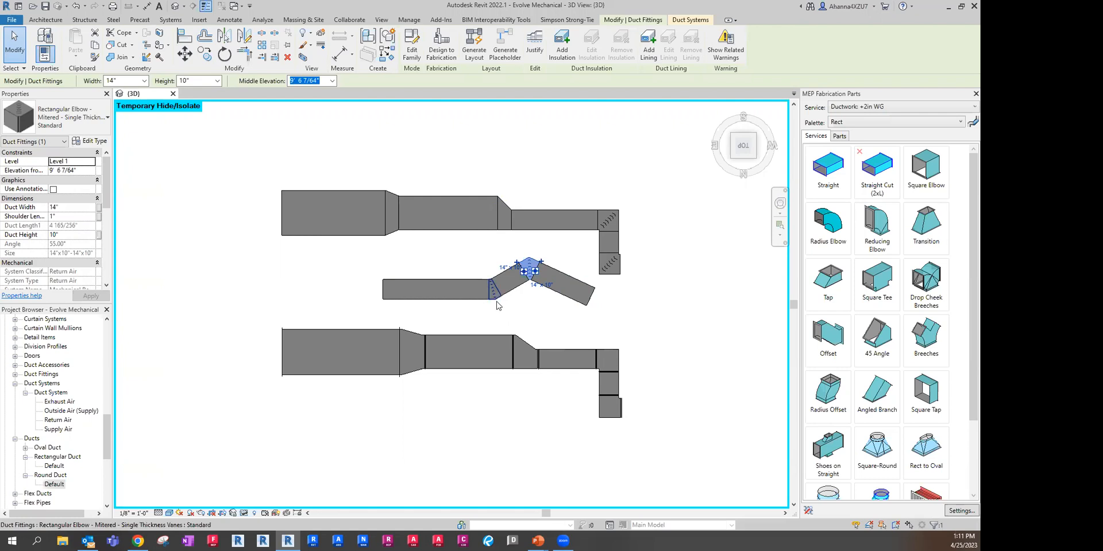
pyautogui.moveTo(594, 321); pyautogui.dragTo(469, 272)
pyautogui.press('Delete')
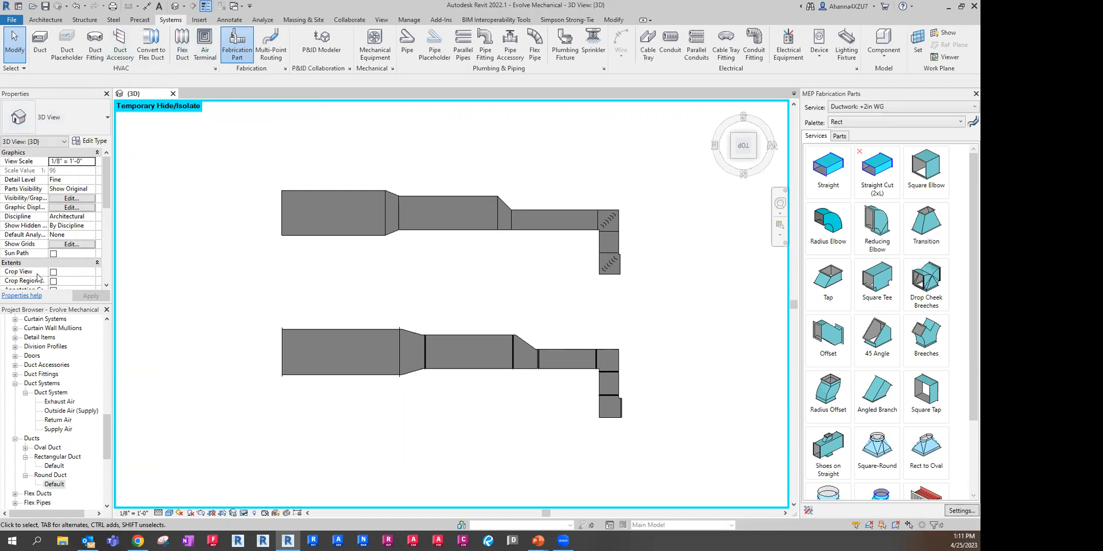
# - Examine the instance properties of the widest rectangular duct in the upper run, from constraints through insulation and lining
pyautogui.click(361, 192)
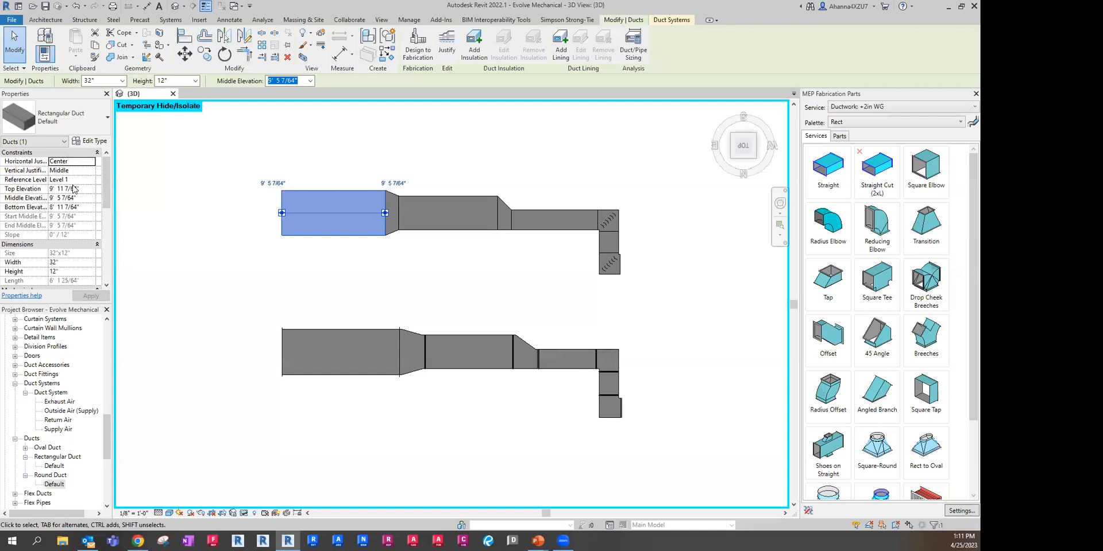
pyautogui.scroll(-5, 75, 185)
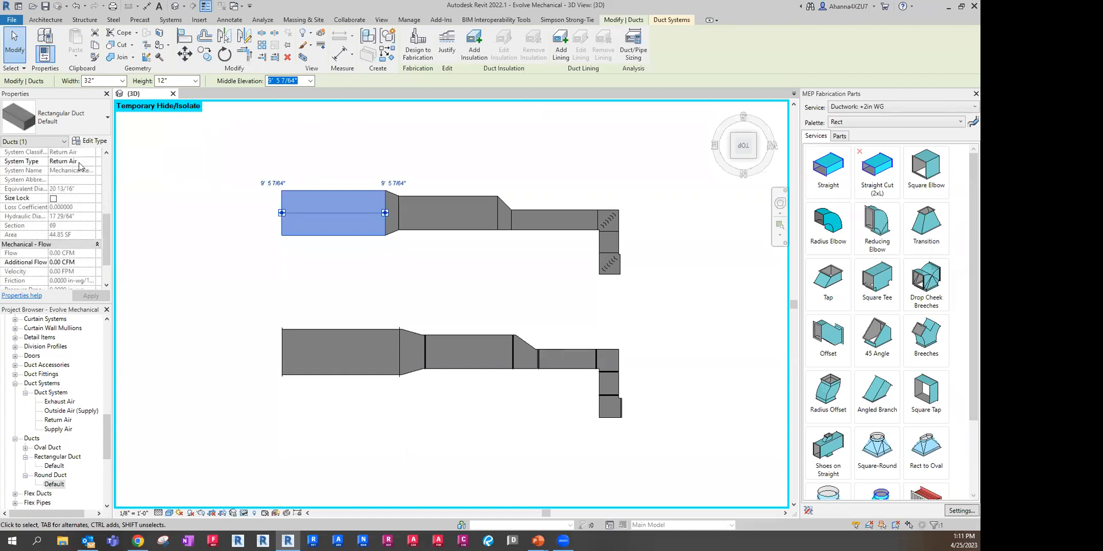
pyautogui.scroll(-3, 75, 225)
pyautogui.scroll(3, 74, 225)
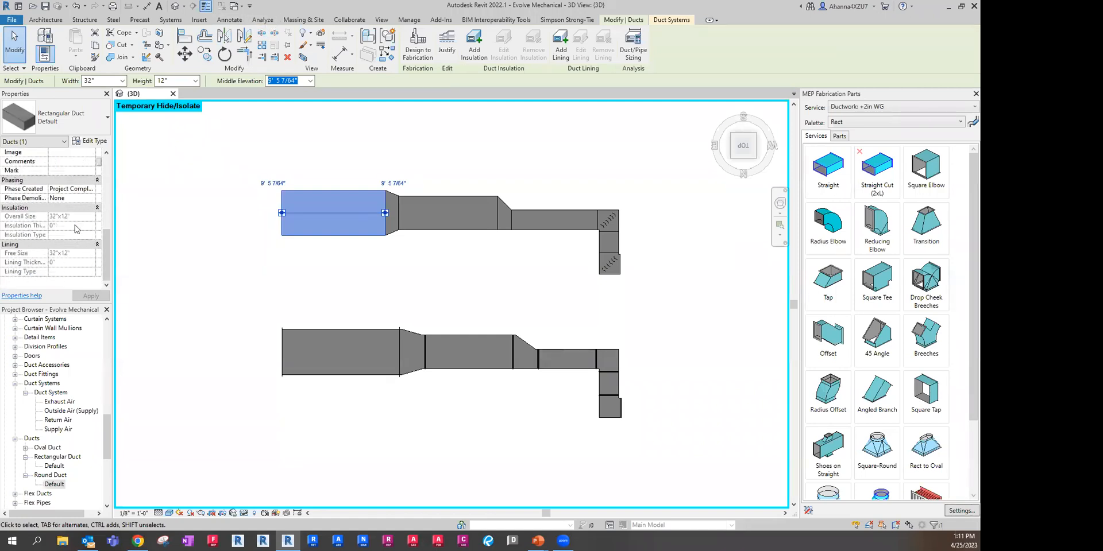
pyautogui.scroll(5, 67, 243)
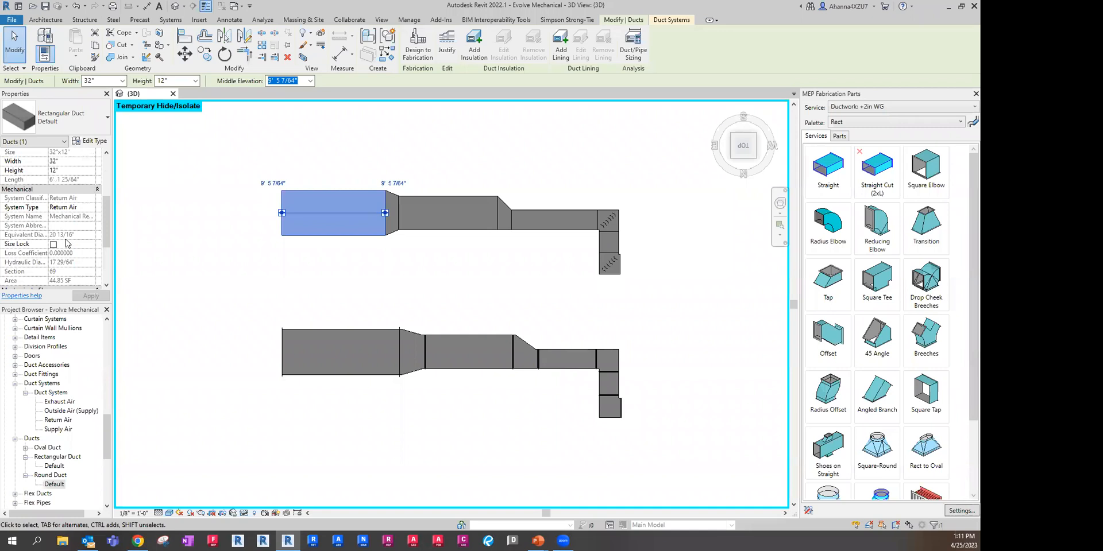
# - Review the fitting assignments in the Routing Preferences of the selected duct's Default type
pyautogui.click(88, 143)
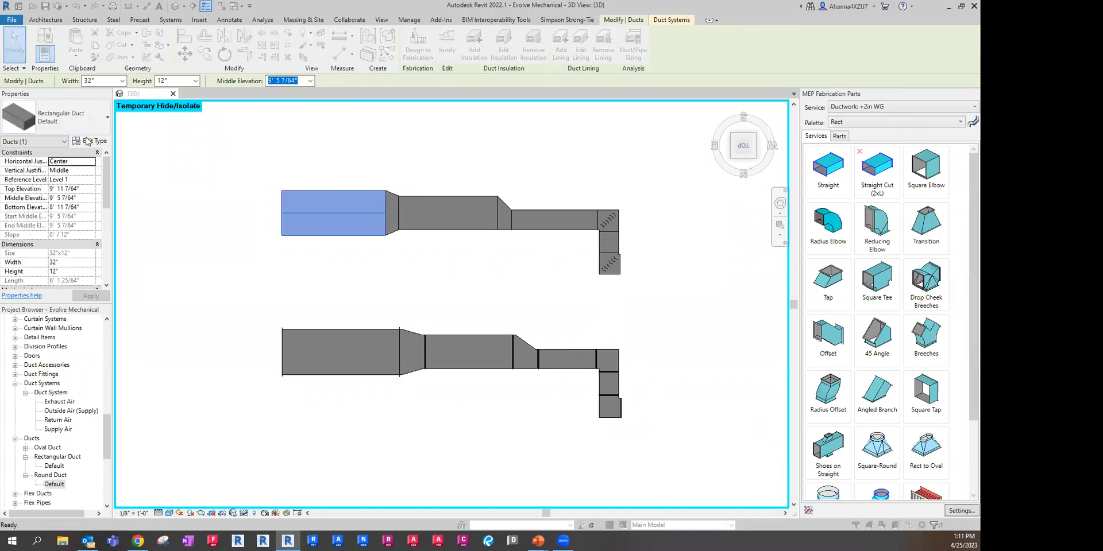
pyautogui.press('Escape')
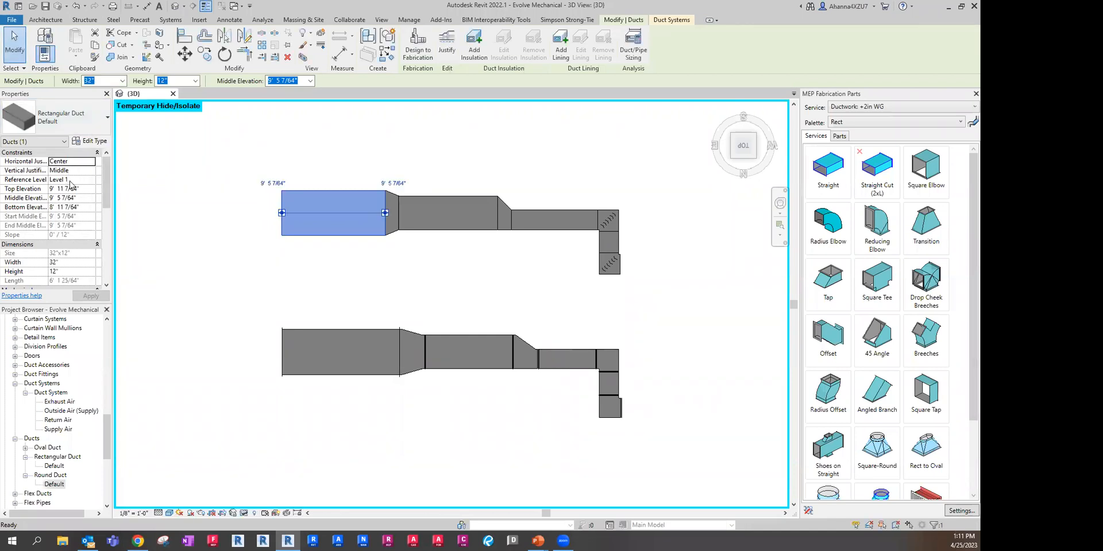
pyautogui.click(90, 144)
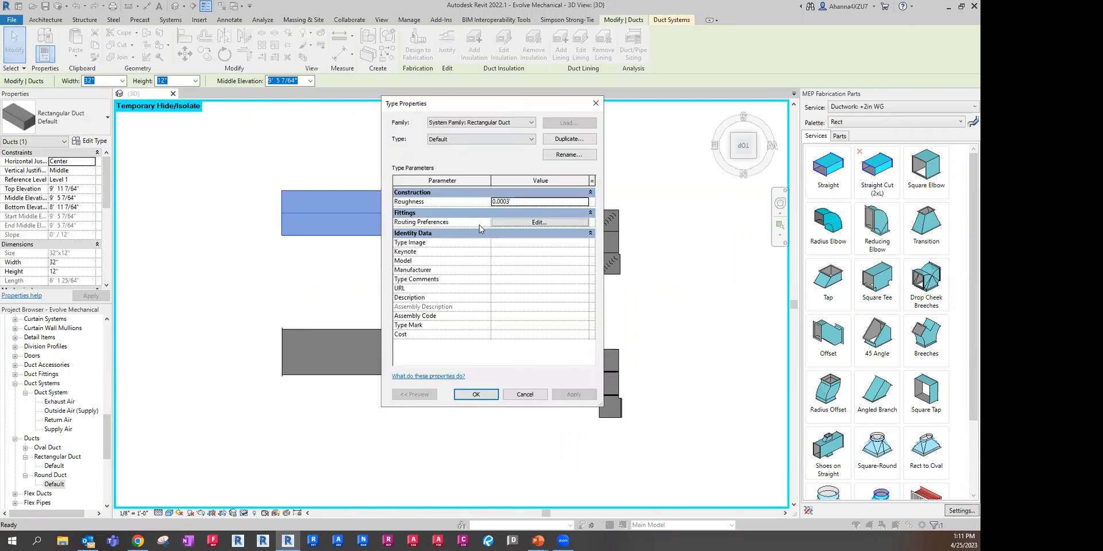
pyautogui.click(500, 140)
pyautogui.click(530, 223)
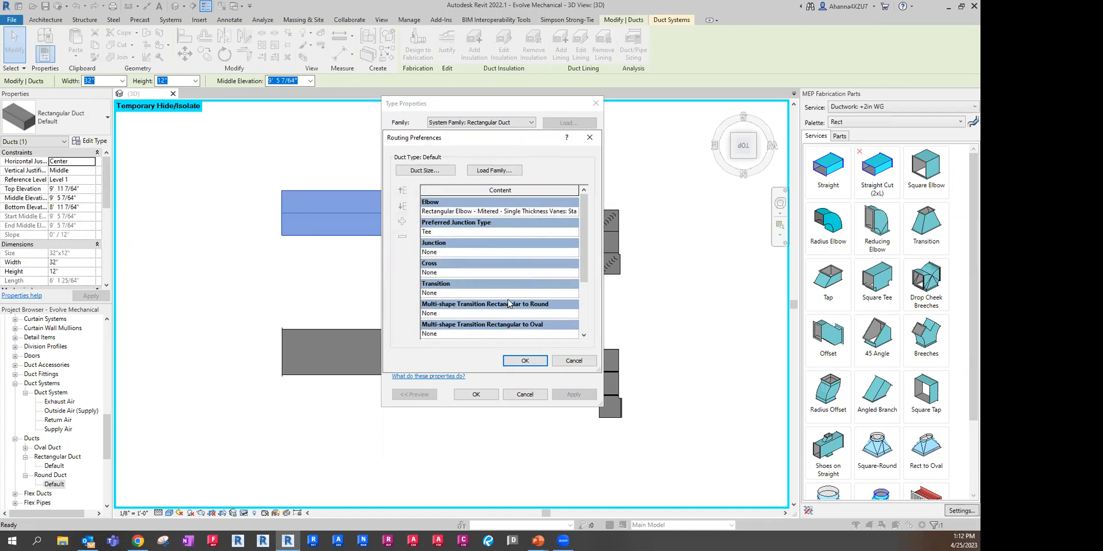
pyautogui.scroll(-3, 507, 303)
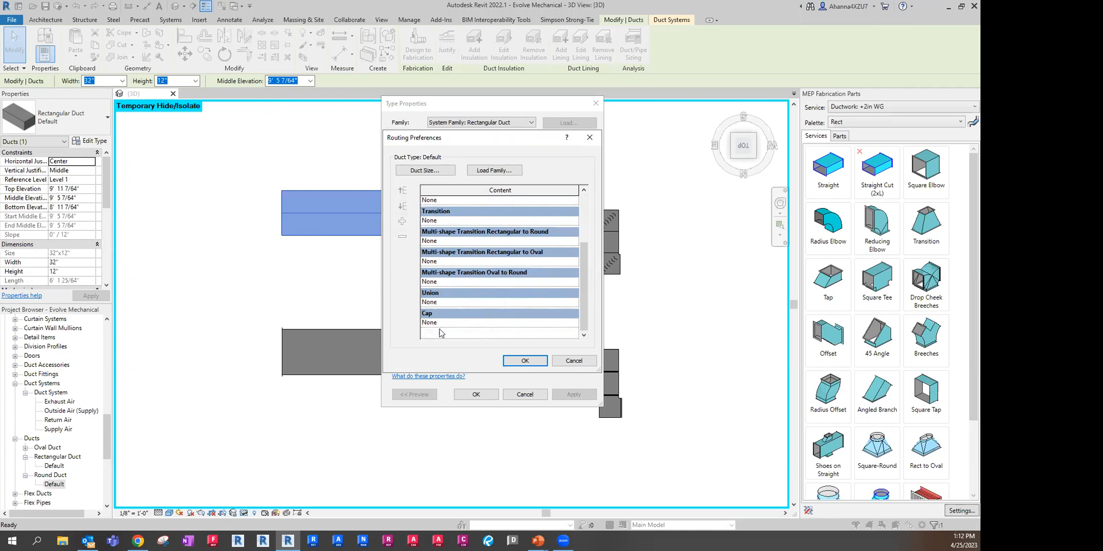
pyautogui.click(532, 359)
pyautogui.click(595, 104)
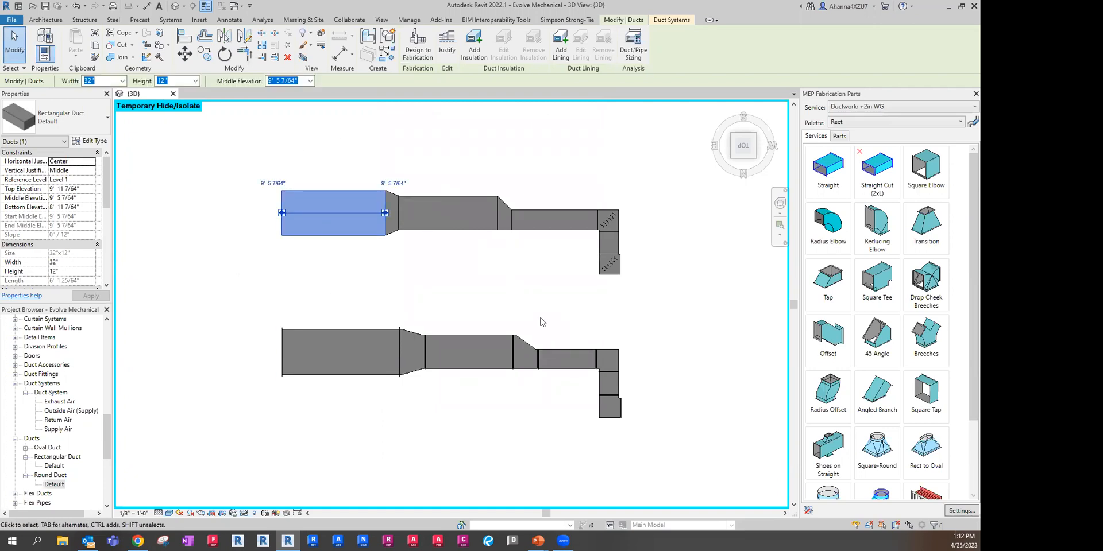
pyautogui.click(513, 295)
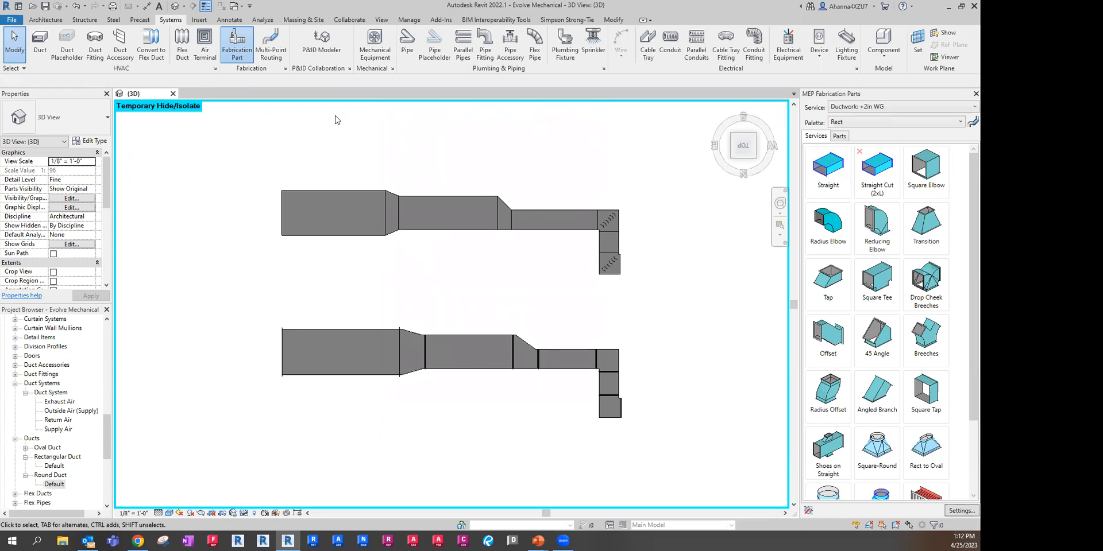
# - Look through the fabrication services and palettes, keeping Ductwork: +2in WG and showing the Access palette
pyautogui.click(241, 54)
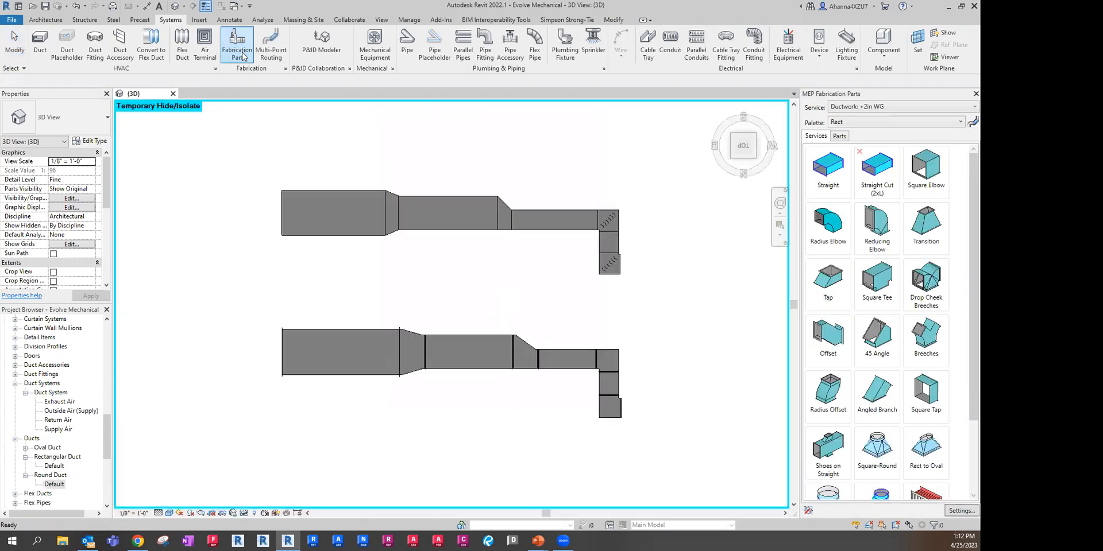
pyautogui.click(889, 248)
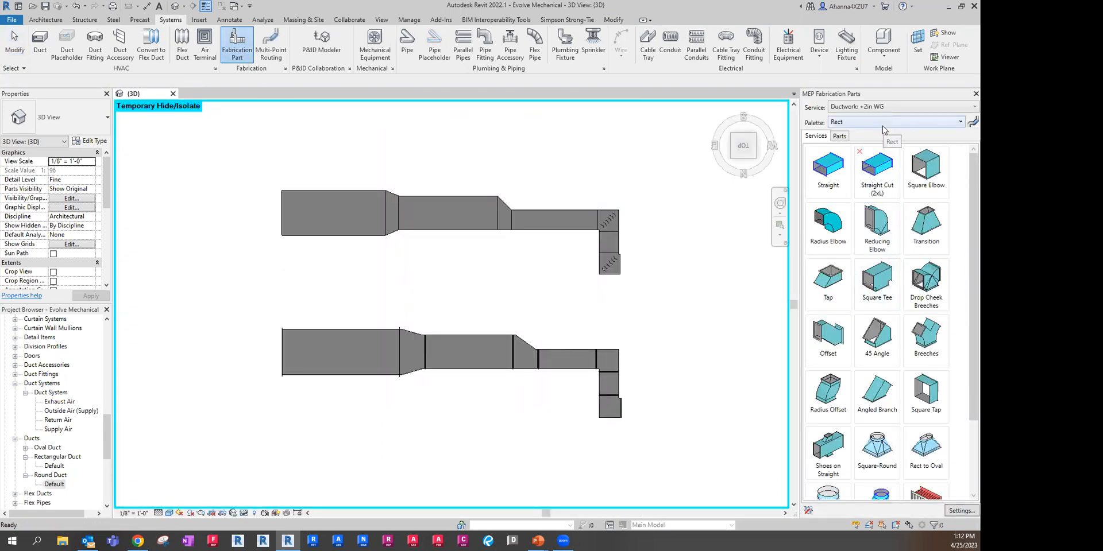
pyautogui.click(876, 108)
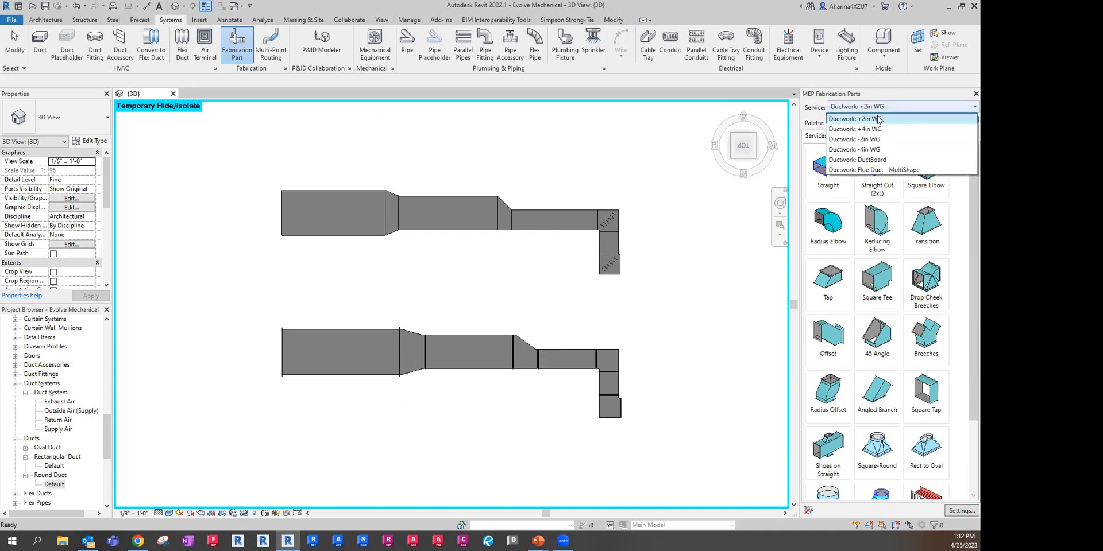
pyautogui.click(858, 118)
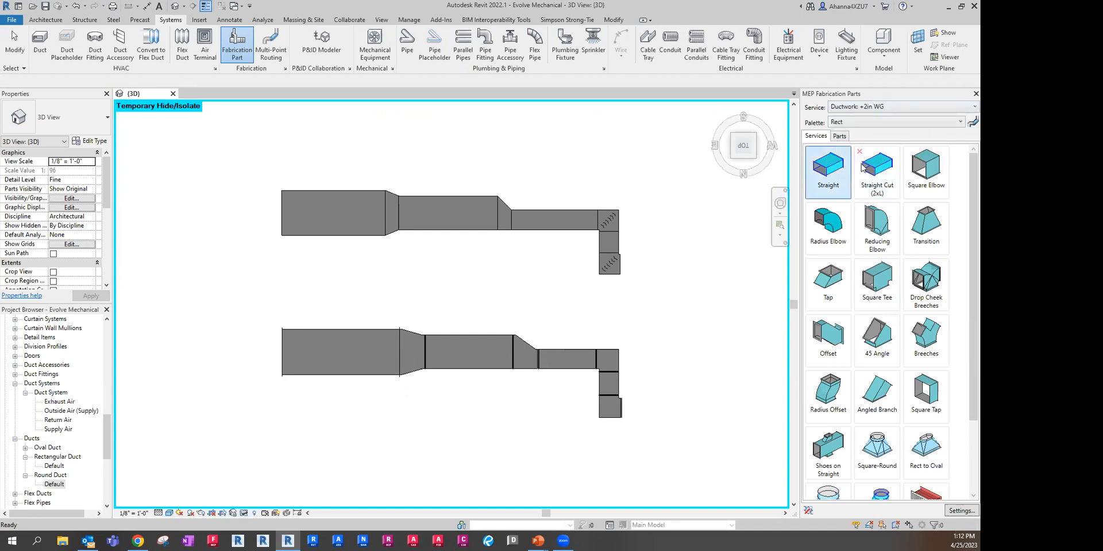
pyautogui.click(877, 122)
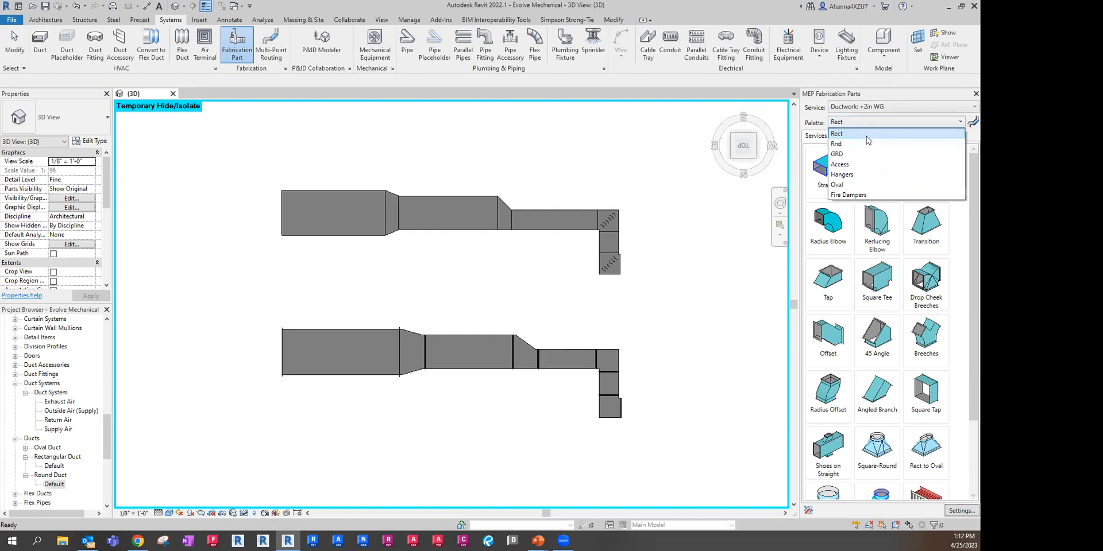
pyautogui.click(867, 168)
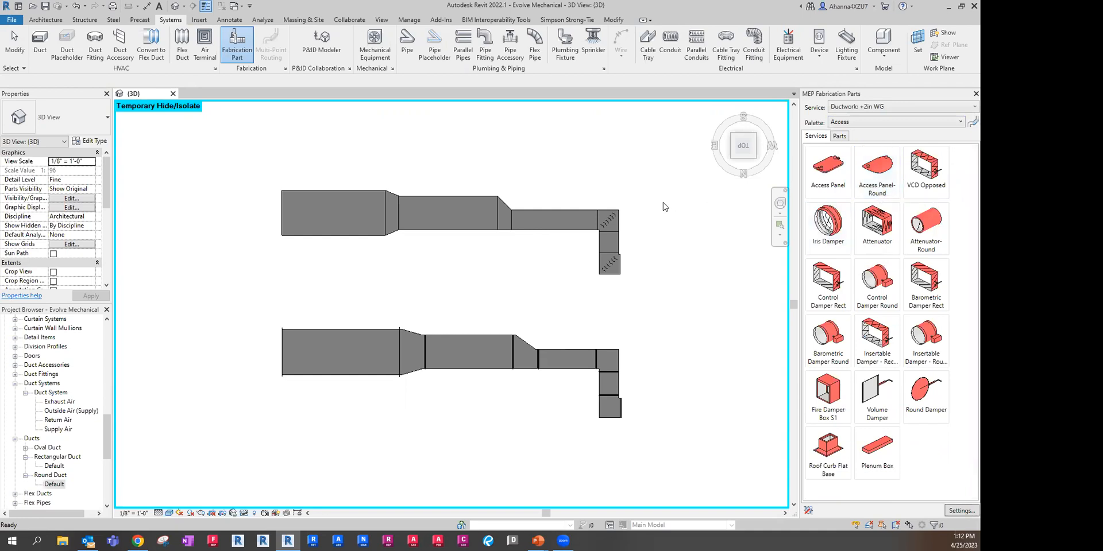
# - Check the widest straight of the lower fabrication run, and return the fabrication parts to the Rect palette
pyautogui.click(356, 330)
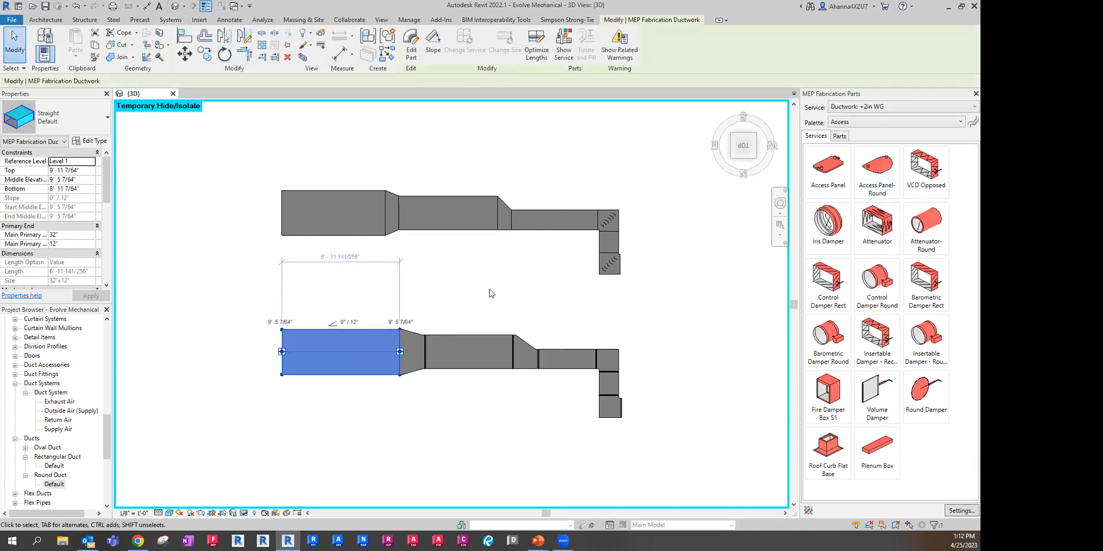
pyautogui.click(489, 293)
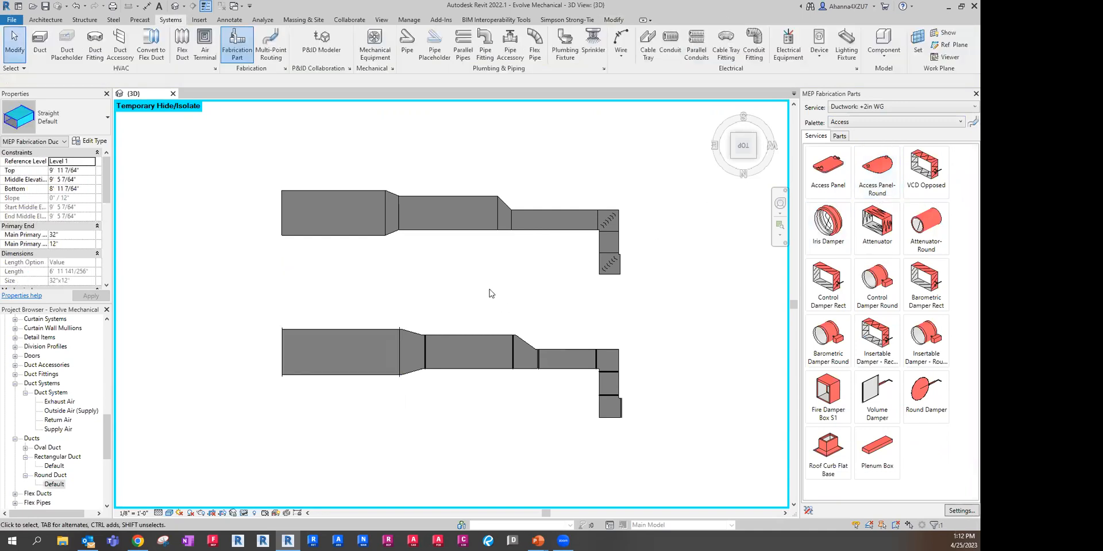
pyautogui.click(843, 136)
pyautogui.click(816, 136)
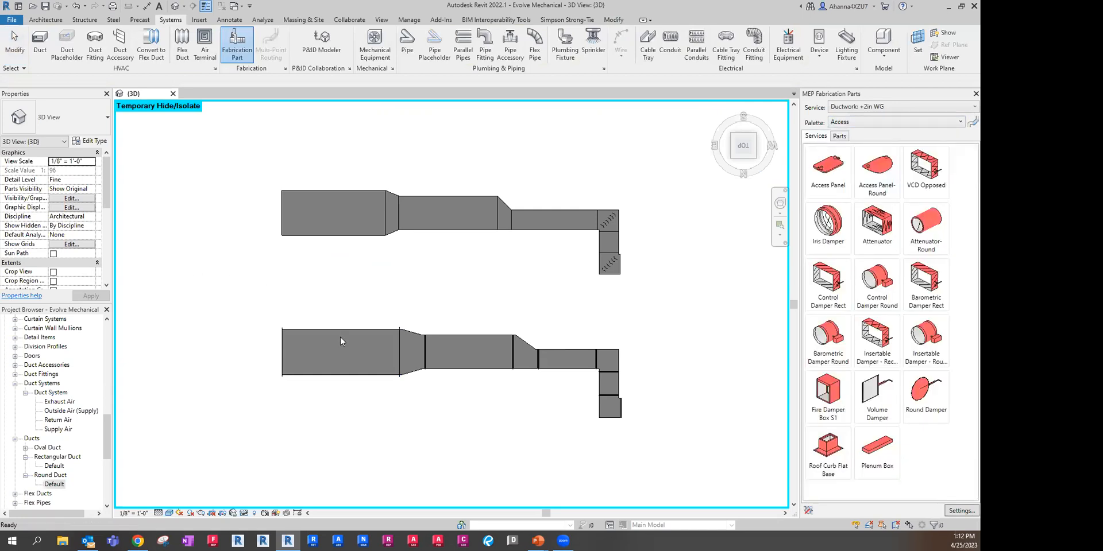
pyautogui.click(857, 122)
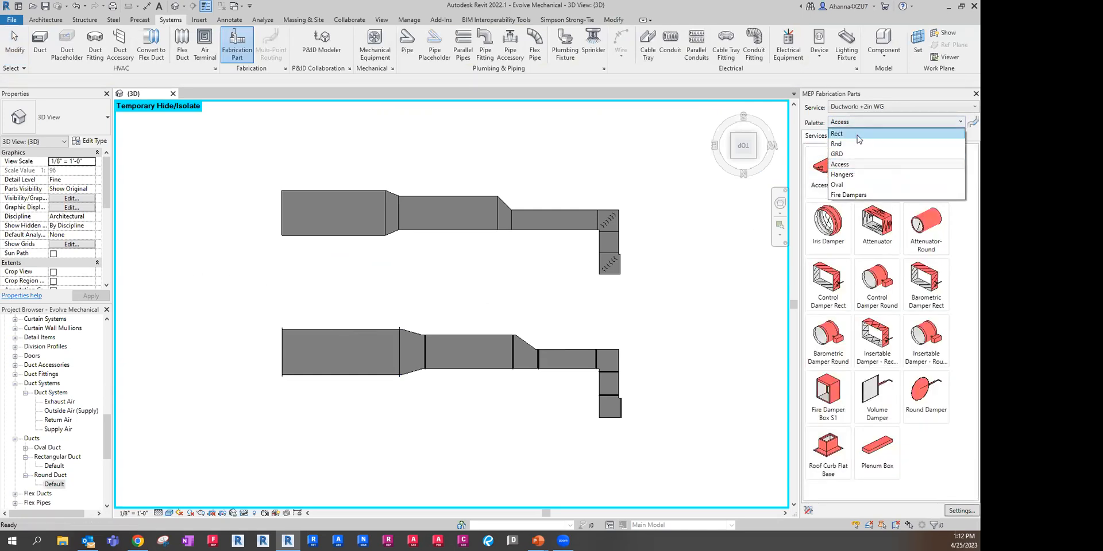
pyautogui.click(858, 134)
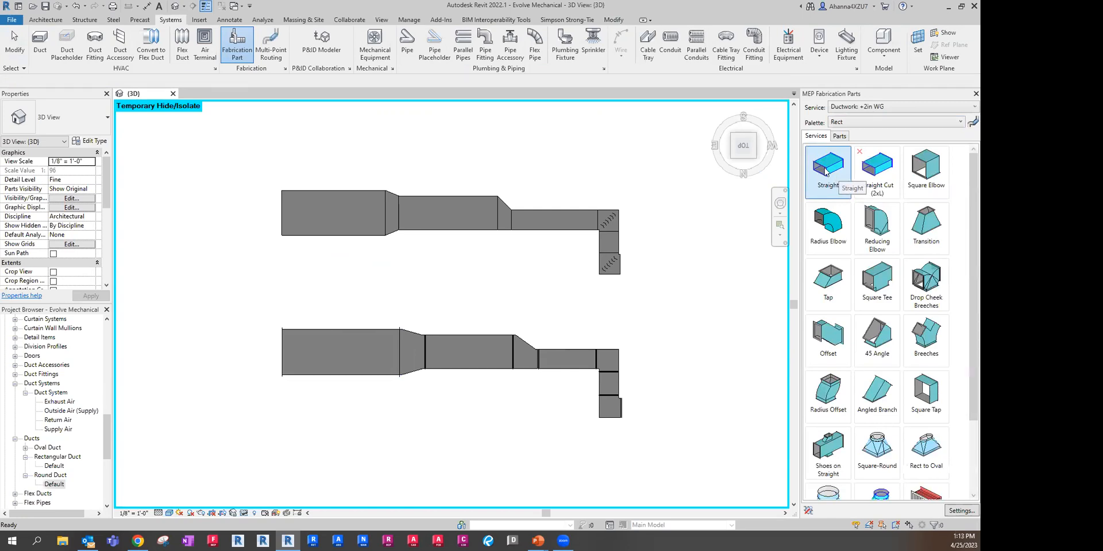
pyautogui.click(826, 171)
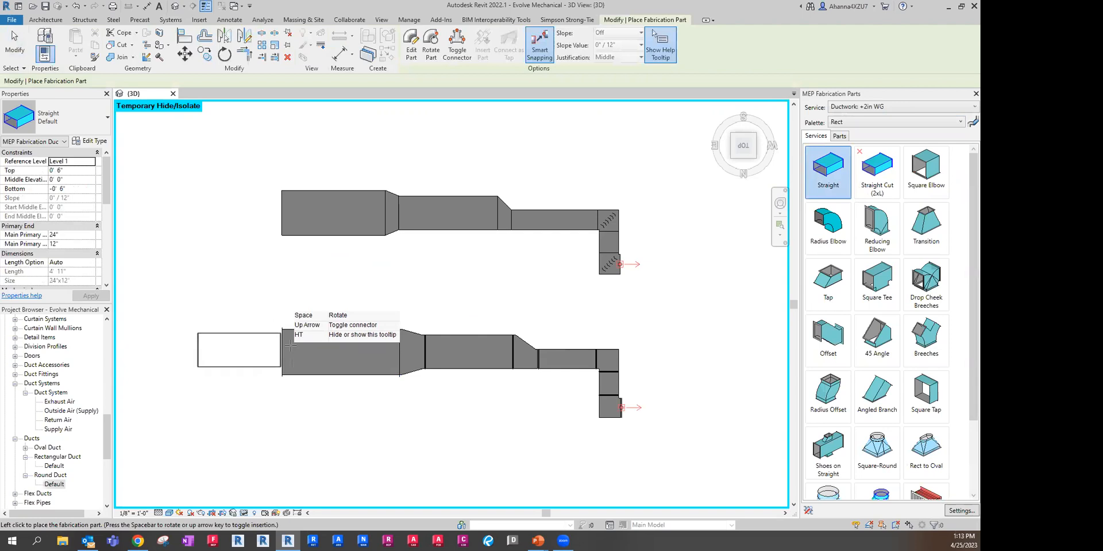
pyautogui.press('Escape')
pyautogui.press('Escape')
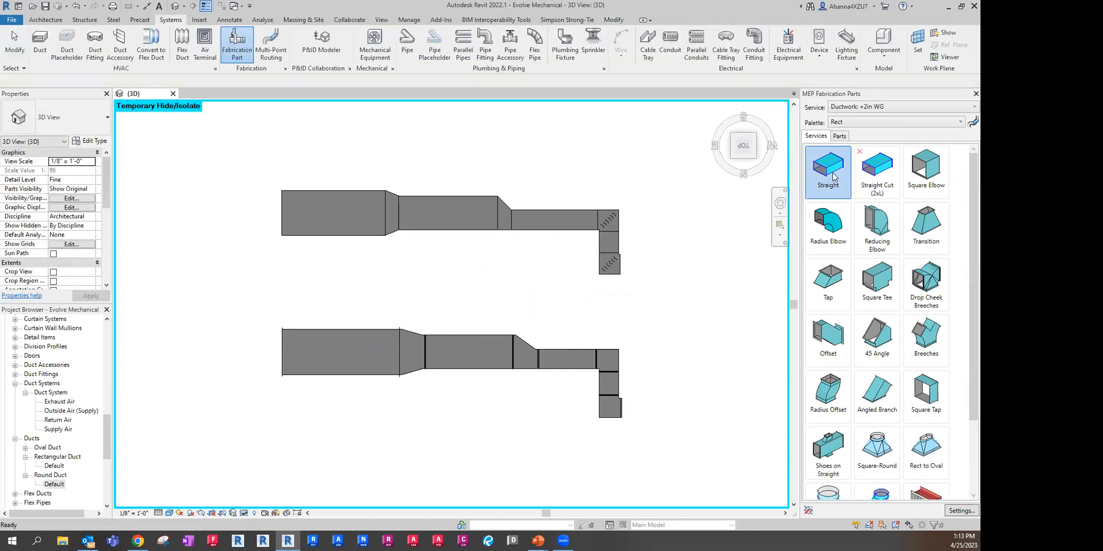
# - Extend the lower run's open end with two 14" x 10" Straight fabrication parts, 4' 11" long each, and a Reducing Elbow
pyautogui.click(833, 175)
pyautogui.click(712, 409)
pyautogui.scroll(-2, 402, 356)
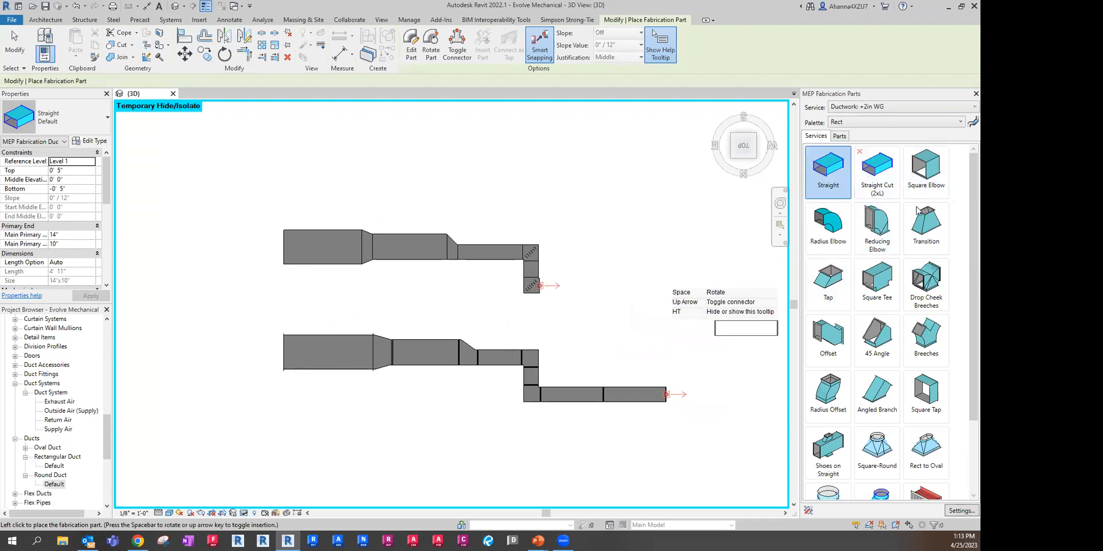
pyautogui.click(877, 227)
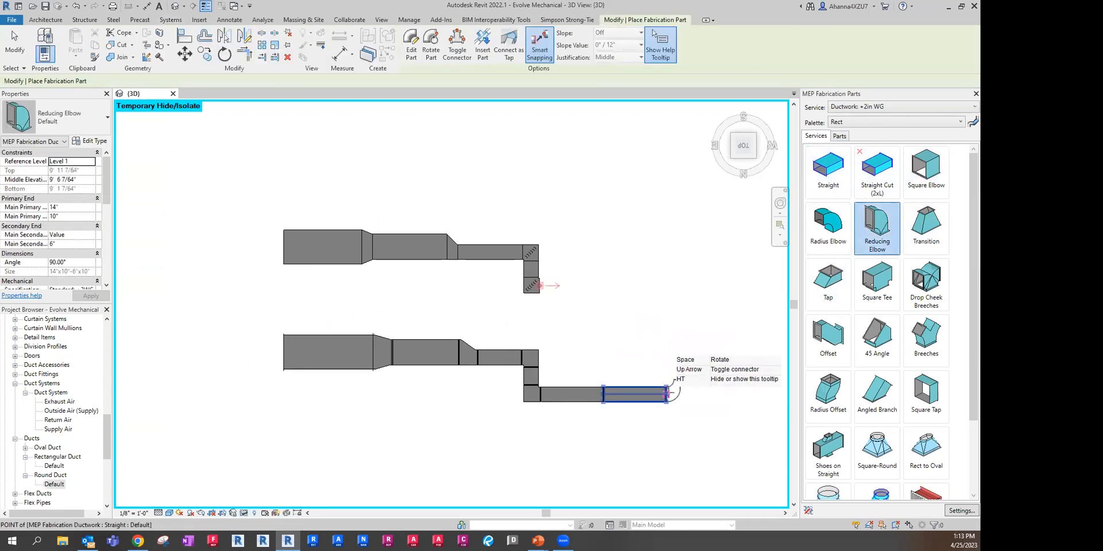
pyautogui.click(669, 394)
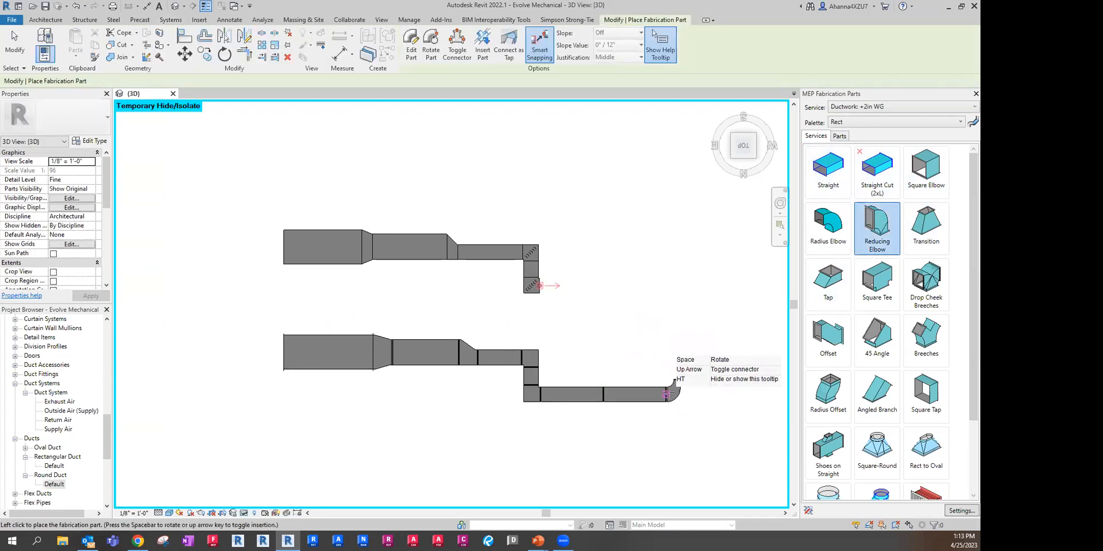
# - Place a 10" x 6" Straight, 4' 11" long, on the reducing elbow and a second, detached Straight between the two runs
pyautogui.click(827, 169)
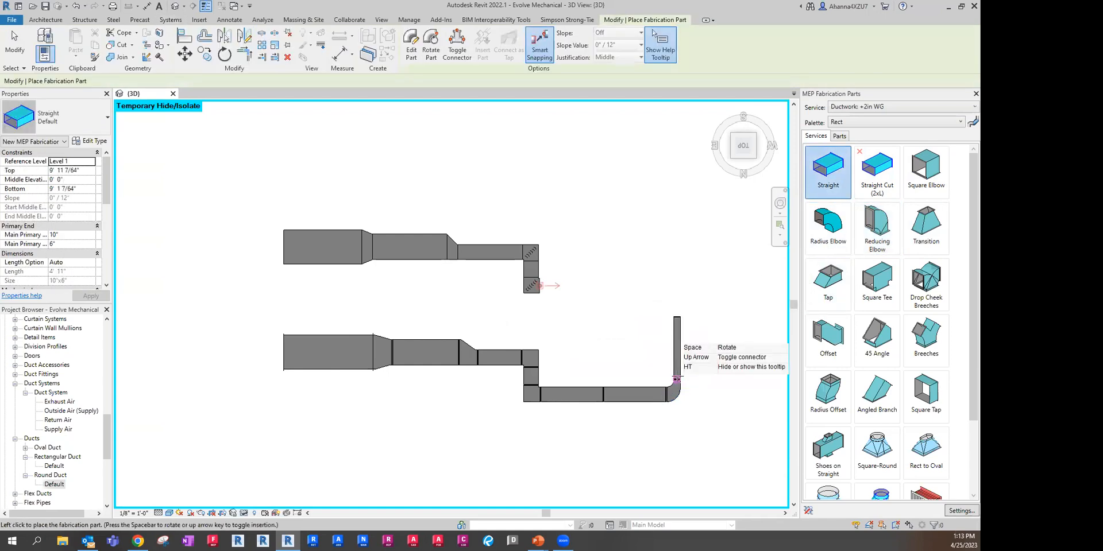
pyautogui.click(412, 310)
pyautogui.press('Escape')
pyautogui.press('Escape')
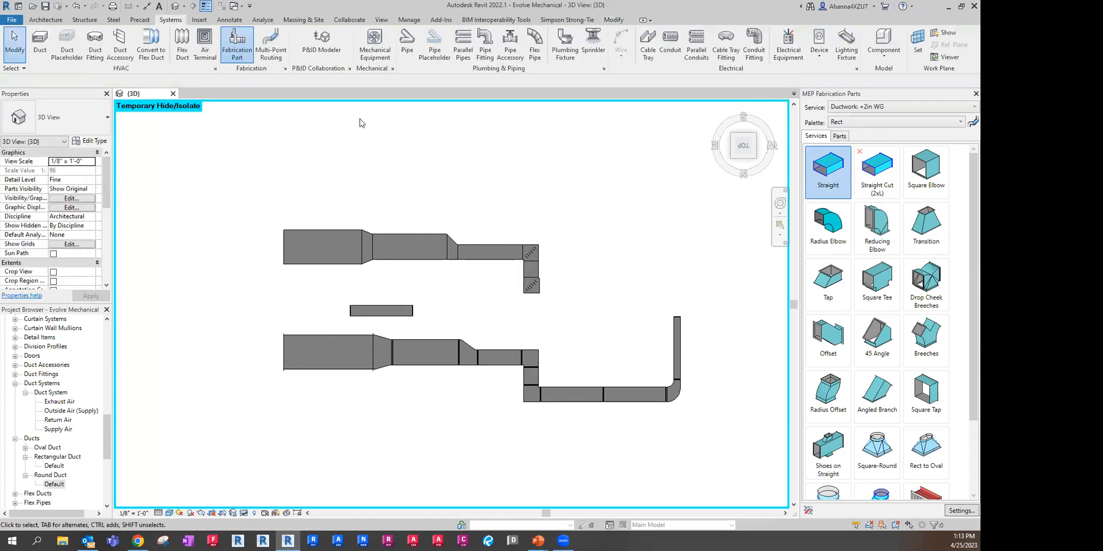
# - Shorten the 32" x 12" straight at the start of the lower fabrication run to about 5' 11"
pyautogui.click(336, 333)
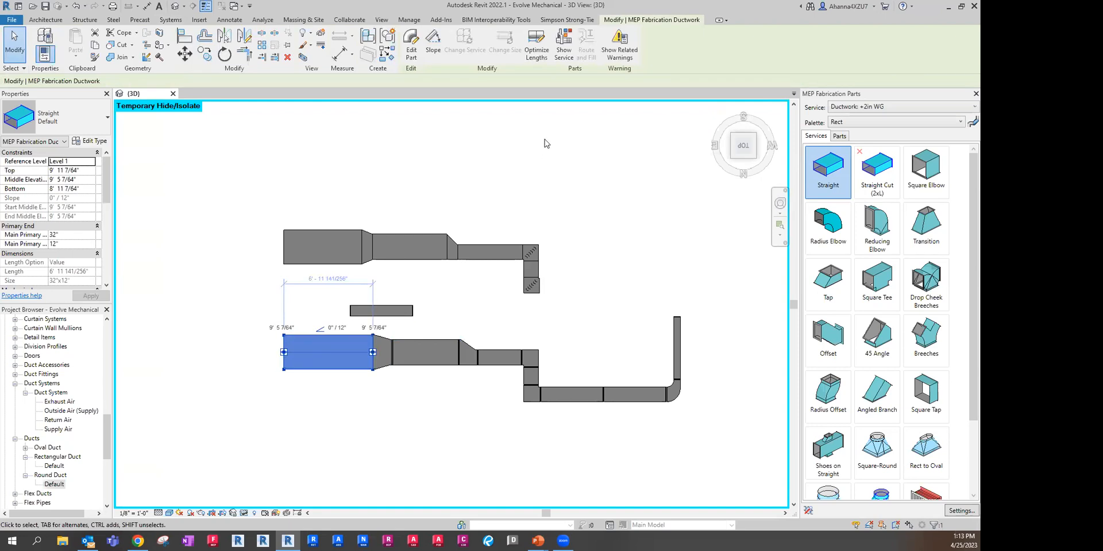
pyautogui.moveTo(283, 352); pyautogui.dragTo(298, 353)
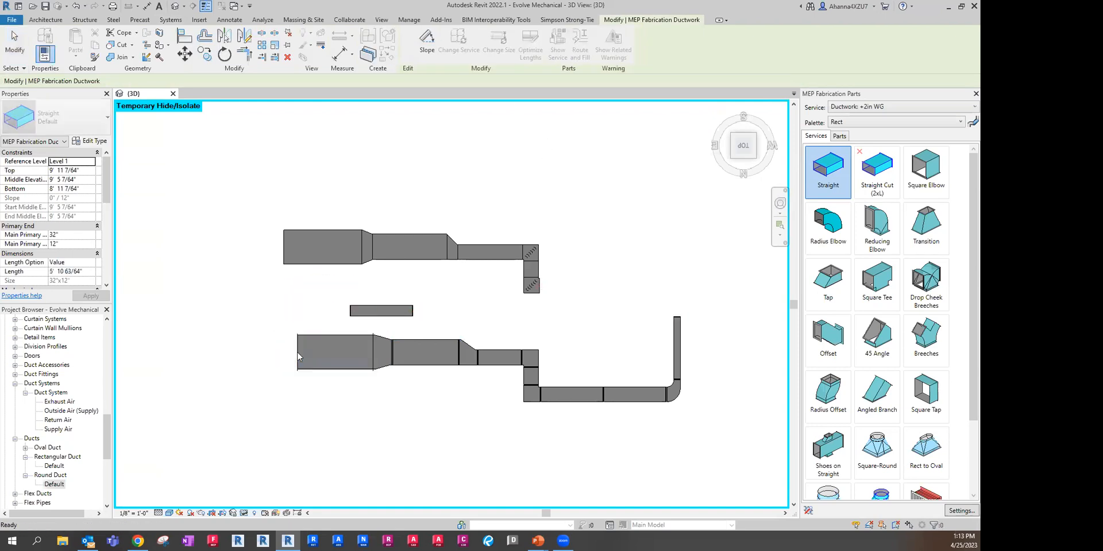
pyautogui.click(313, 352)
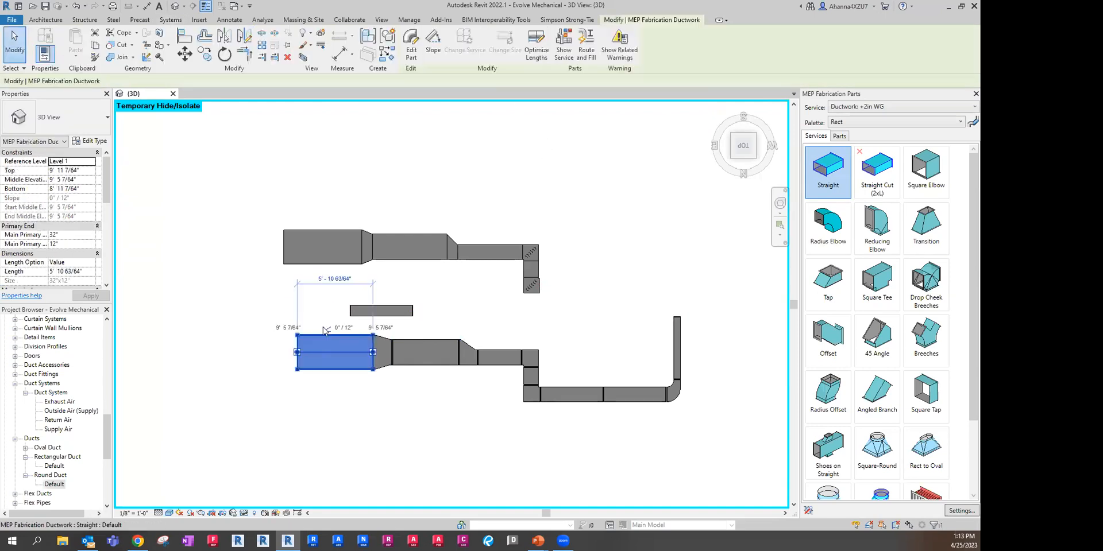
# - Try Route and Fill from the straight beyond the reducing elbow to the near end of the detached straight
pyautogui.click(586, 49)
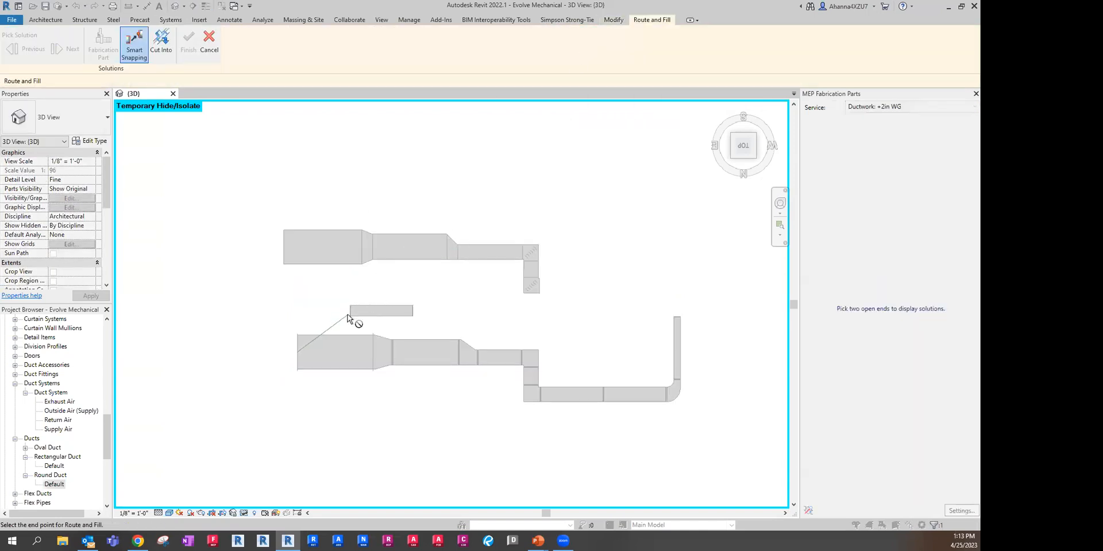
pyautogui.press('Escape')
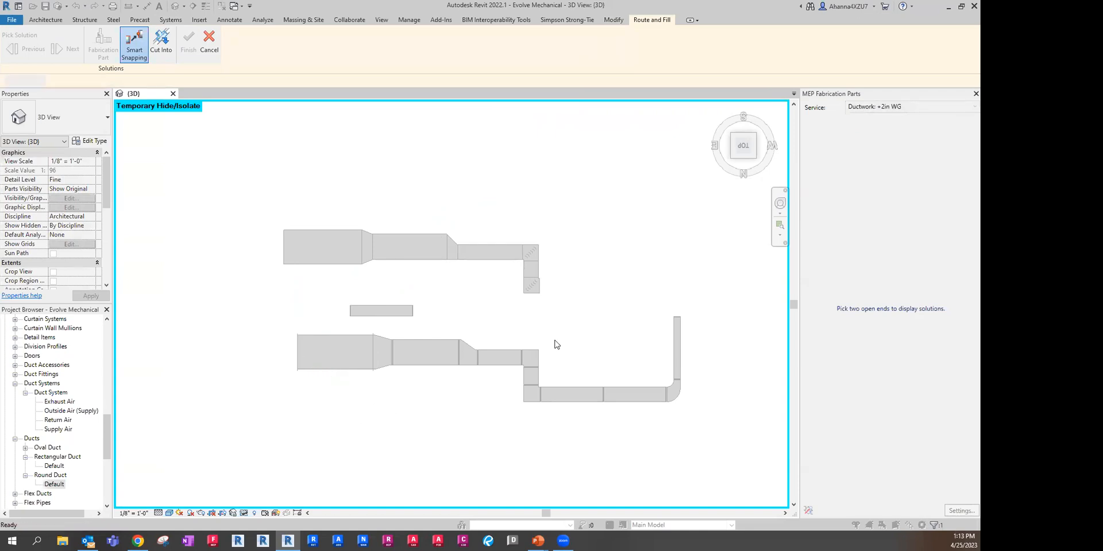
pyautogui.click(676, 344)
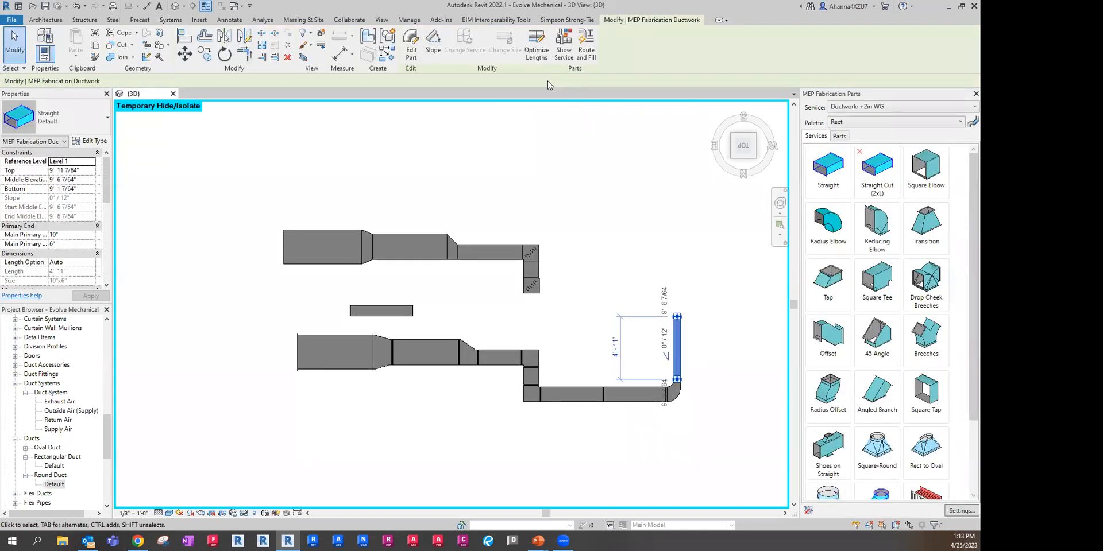
pyautogui.click(586, 45)
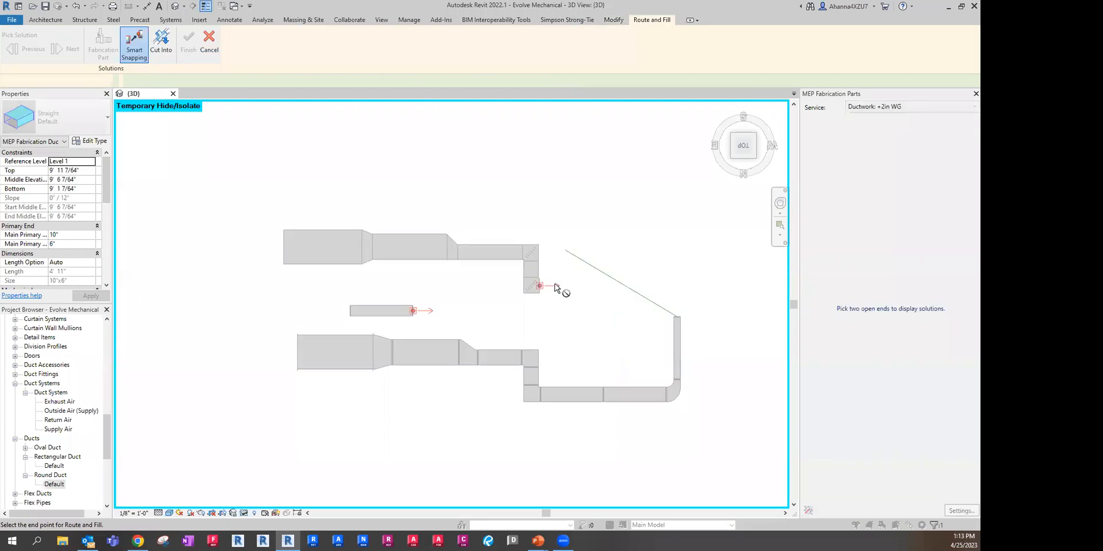
pyautogui.click(418, 312)
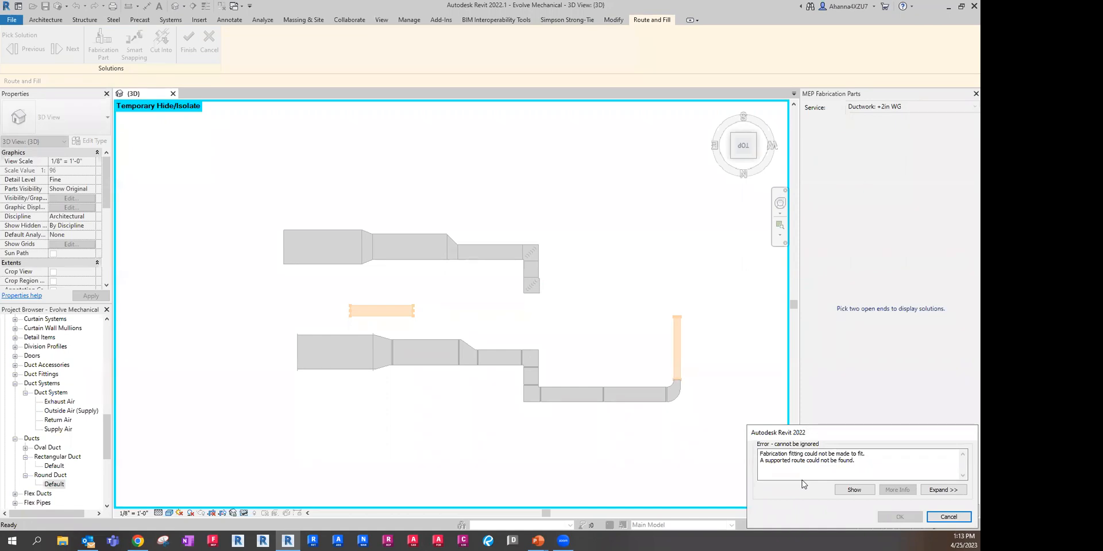
pyautogui.click(948, 517)
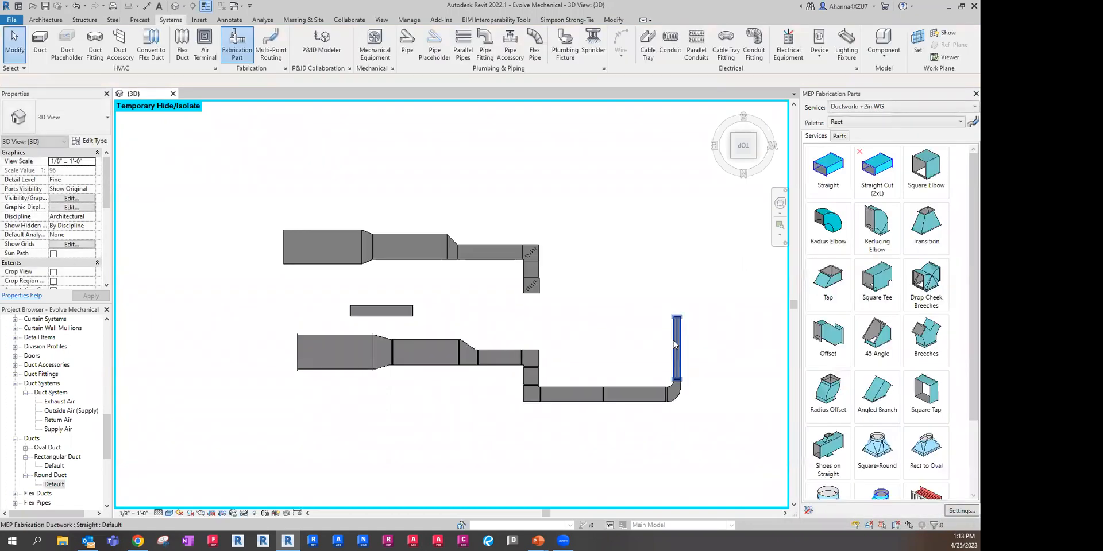
# - Shorten the 10" x 6" straight beyond the reducing elbow to about 1' 4"
pyautogui.click(674, 340)
pyautogui.moveTo(677, 317); pyautogui.dragTo(676, 362)
pyautogui.press('Escape')
# - Route and Fill from the shortened straight to the detached straight, requiring the Square Elbow and 45 Angle parts
pyautogui.click(676, 370)
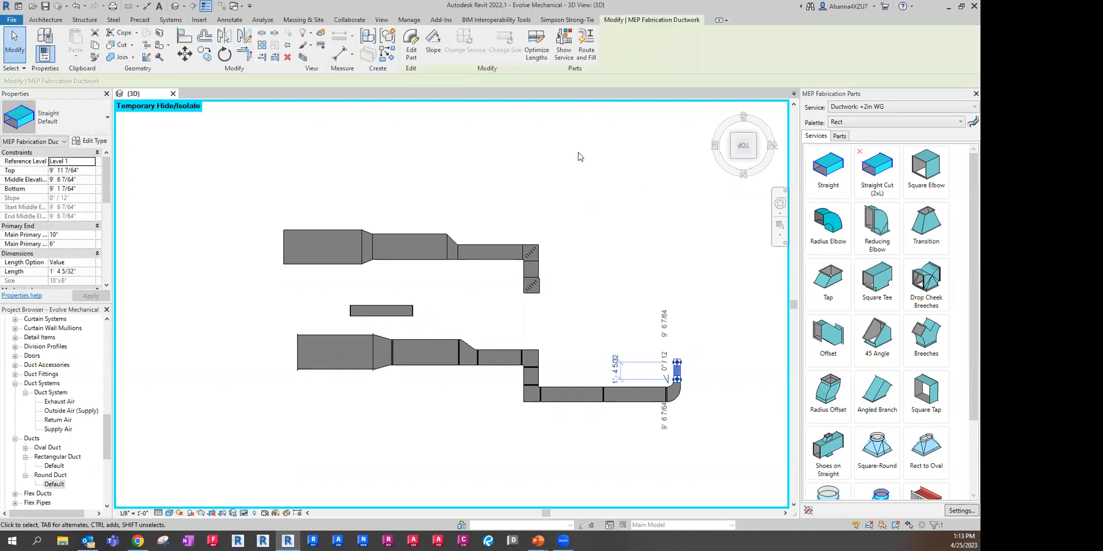
pyautogui.click(586, 51)
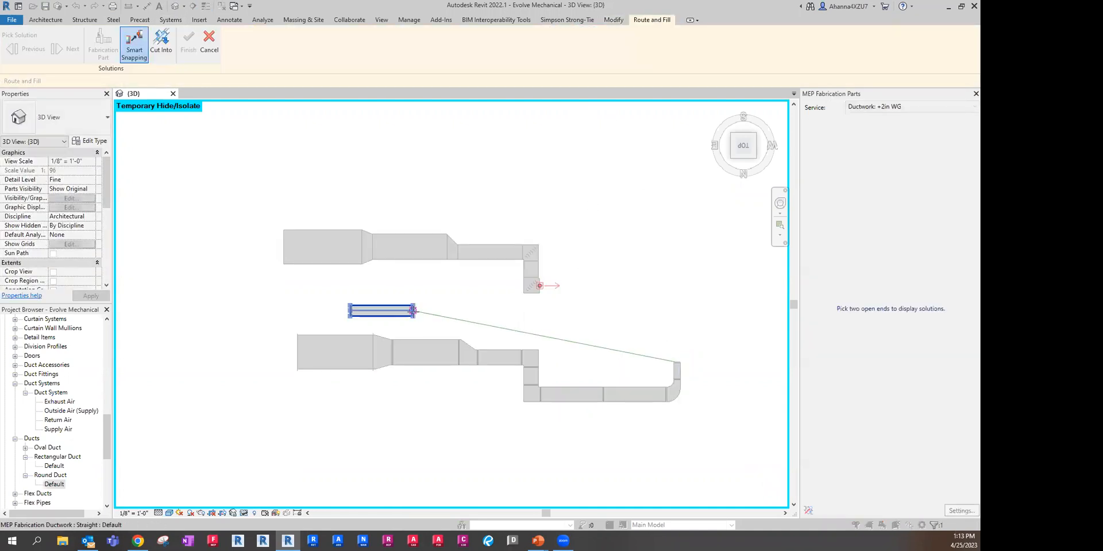
pyautogui.click(413, 311)
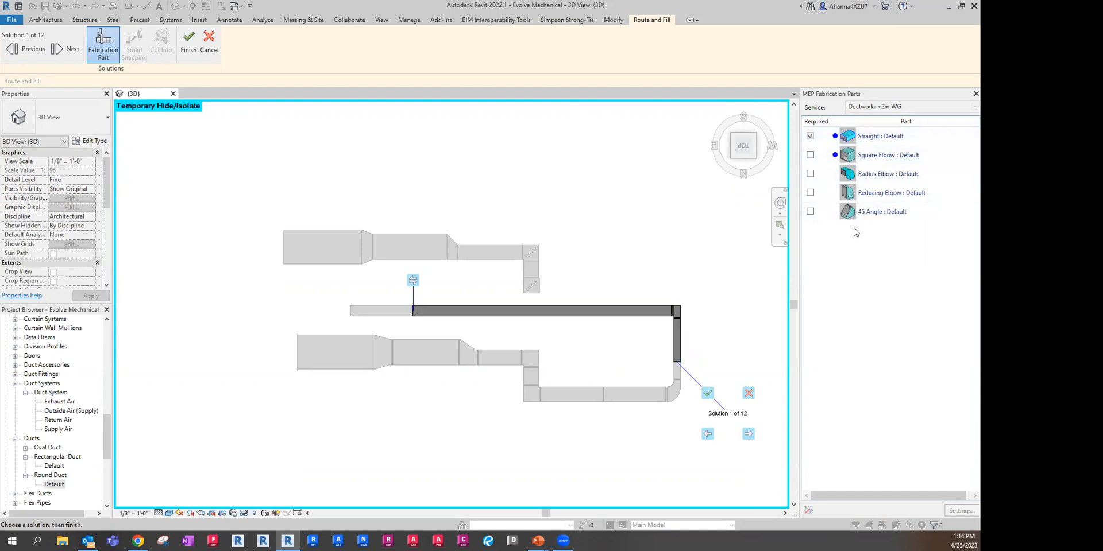
pyautogui.click(810, 154)
pyautogui.click(808, 175)
pyautogui.click(810, 175)
pyautogui.click(810, 212)
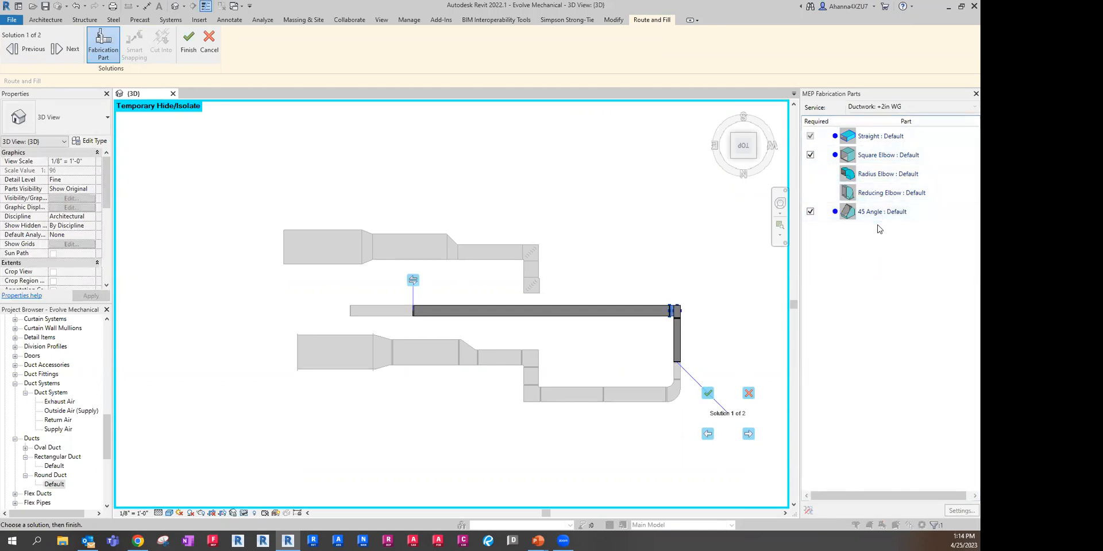
pyautogui.click(189, 43)
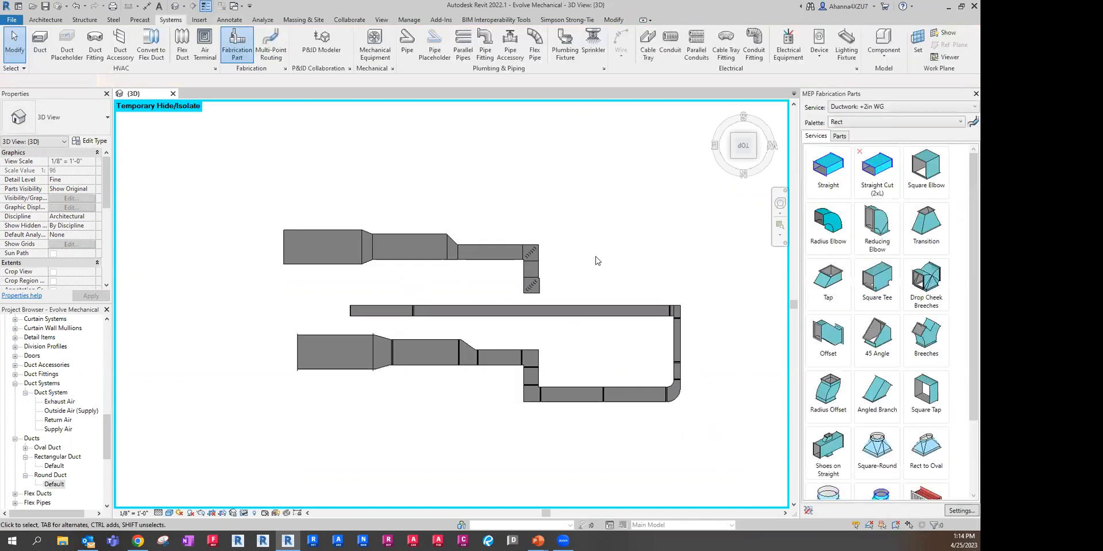
# - Examine the filled route and its long straight from several viewing angles
pyautogui.click(591, 311)
pyautogui.keyDown('shift'); pyautogui.moveTo(530, 500); pyautogui.dragTo(482, 356, button='middle'); pyautogui.keyUp('shift')
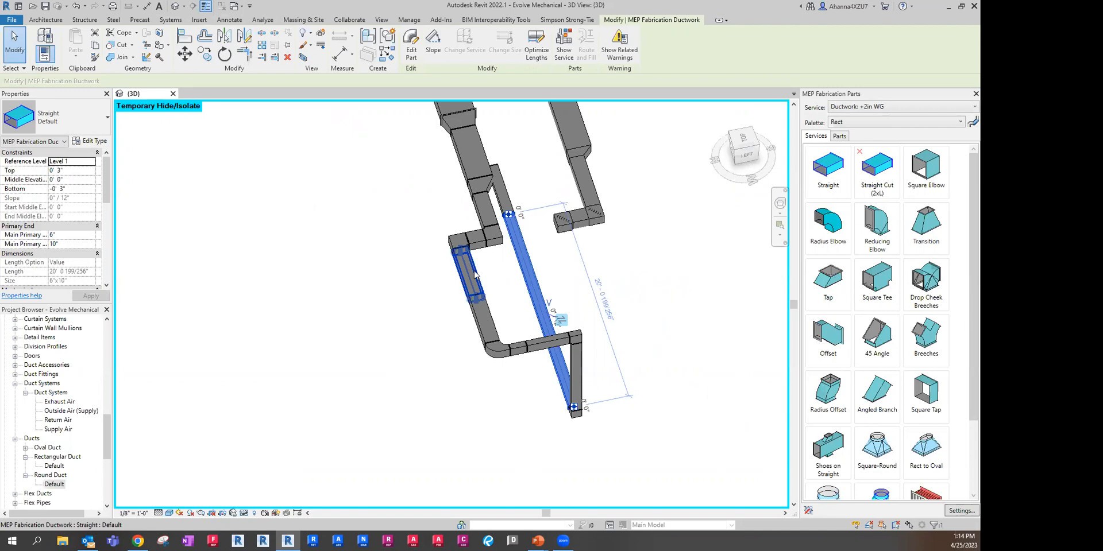
pyautogui.keyDown('shift'); pyautogui.moveTo(425, 302); pyautogui.dragTo(626, 430, button='middle'); pyautogui.keyUp('shift')
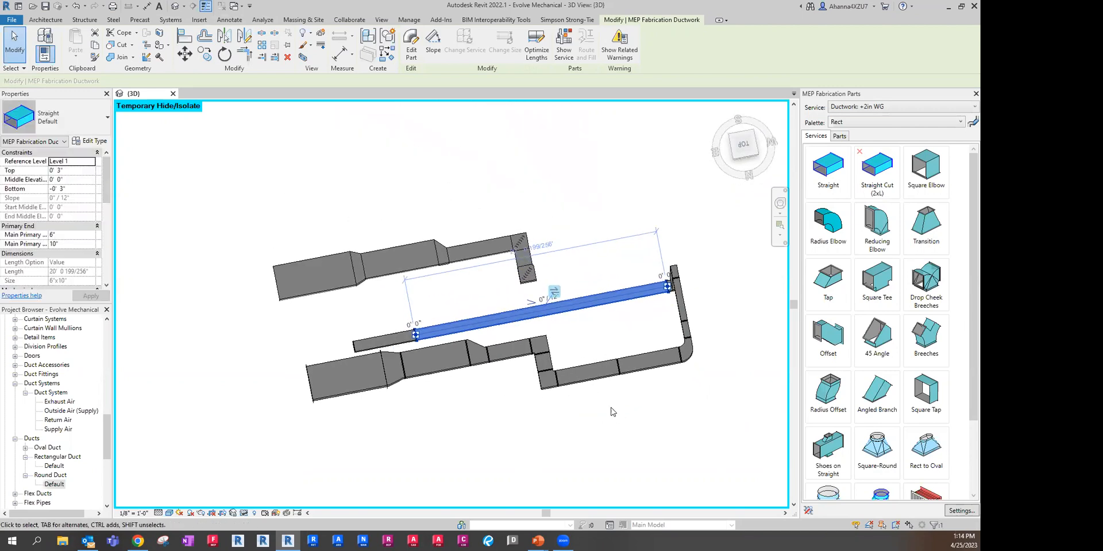
pyautogui.scroll(1, 601, 274)
pyautogui.click(582, 187)
pyautogui.keyDown('shift'); pyautogui.moveTo(582, 185); pyautogui.dragTo(526, 274, button='middle'); pyautogui.keyUp('shift')
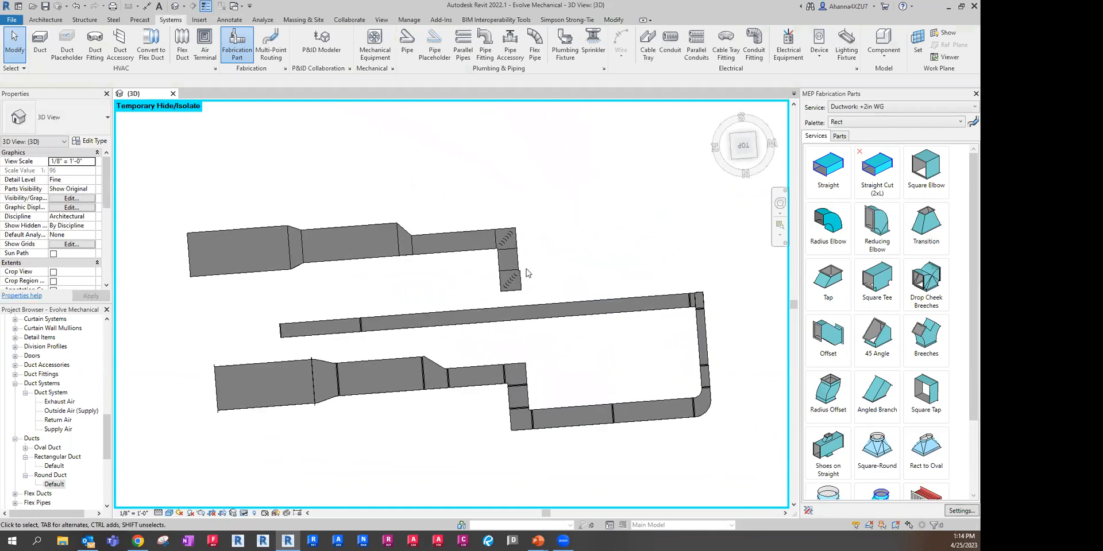
pyautogui.scroll(-1, 577, 297)
pyautogui.click(578, 309)
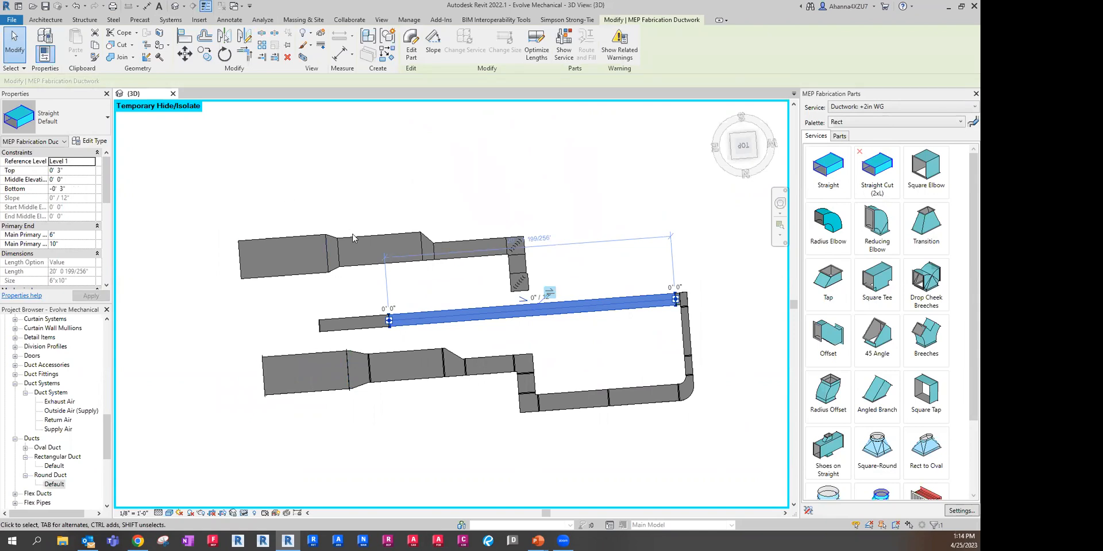
pyautogui.click(351, 195)
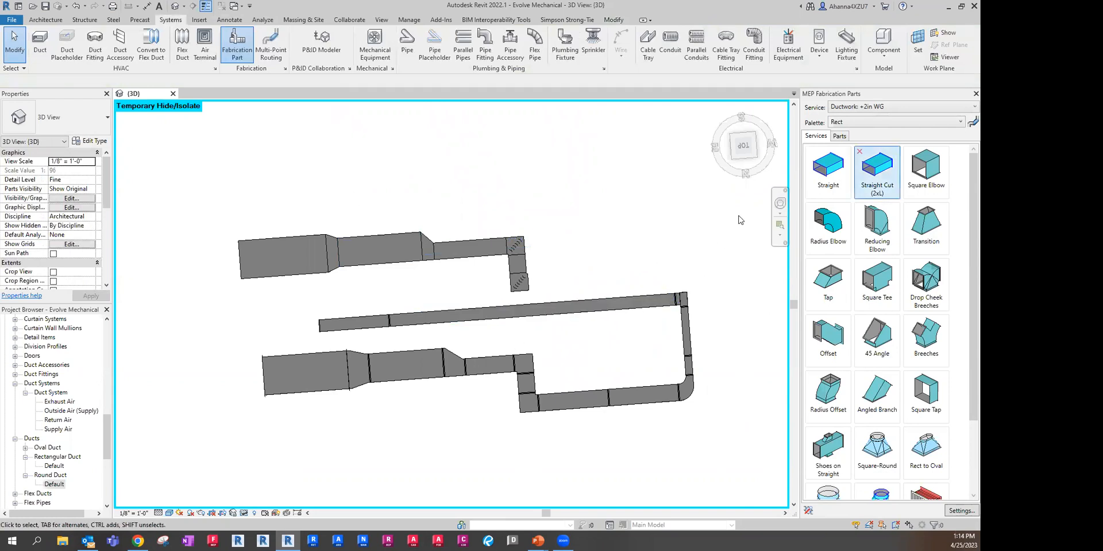
# - Place four Strut Hangers from the Hangers palette on the lower fabrication run's straights, including the widest one and the short piece between the square elbows
pyautogui.click(893, 122)
pyautogui.click(882, 176)
pyautogui.click(877, 190)
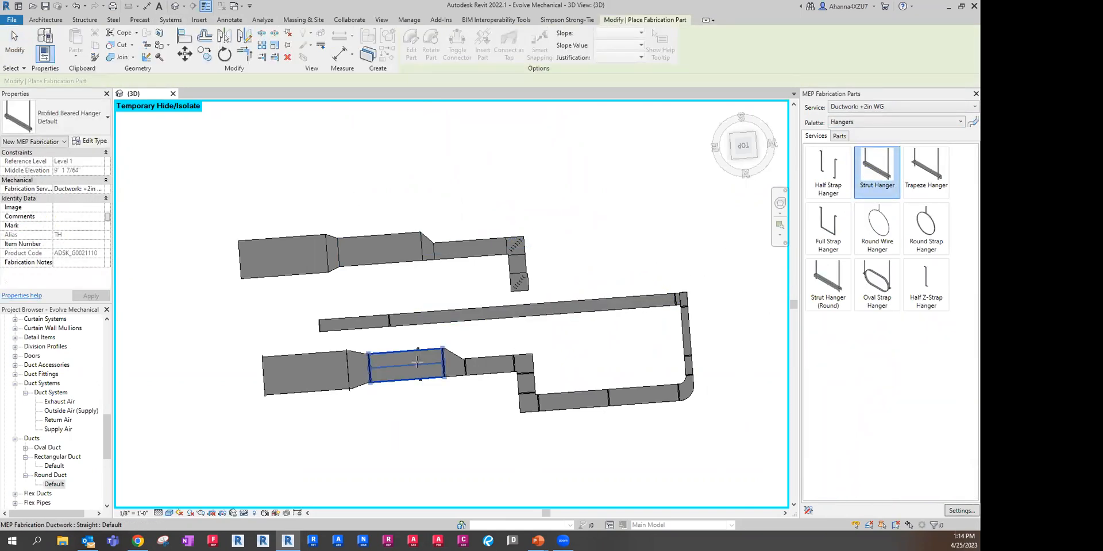
pyautogui.click(313, 372)
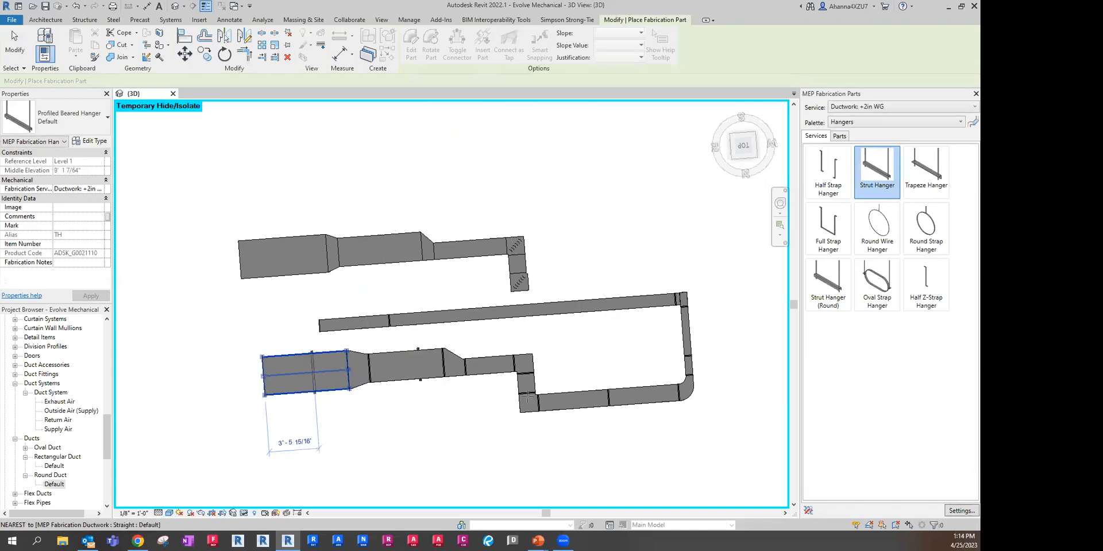
pyautogui.click(560, 403)
pyautogui.click(526, 381)
pyautogui.press('Escape')
# - Inspect the long routed straight and look over both duct runs from the top view
pyautogui.click(510, 314)
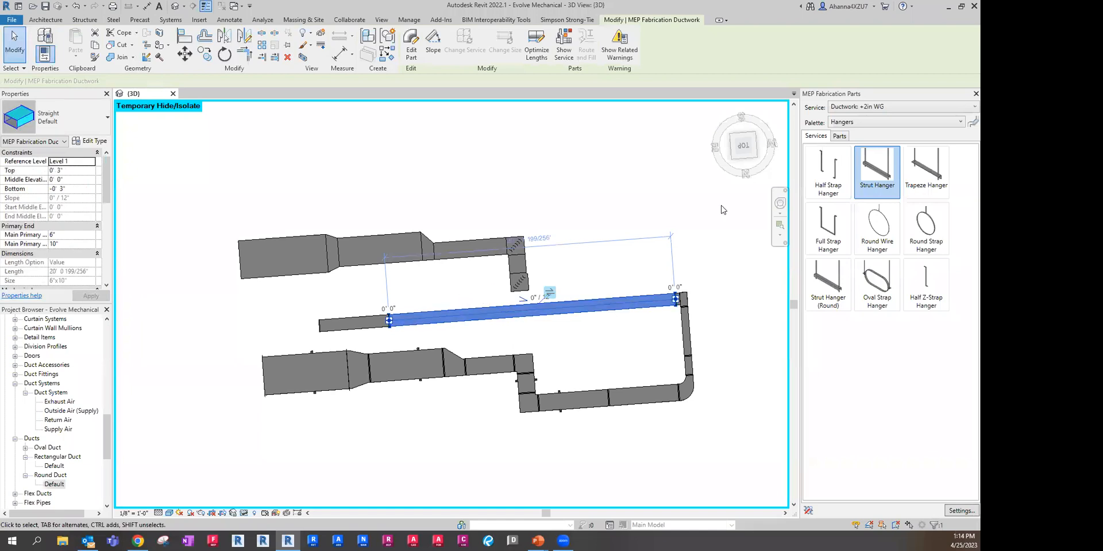
pyautogui.click(744, 145)
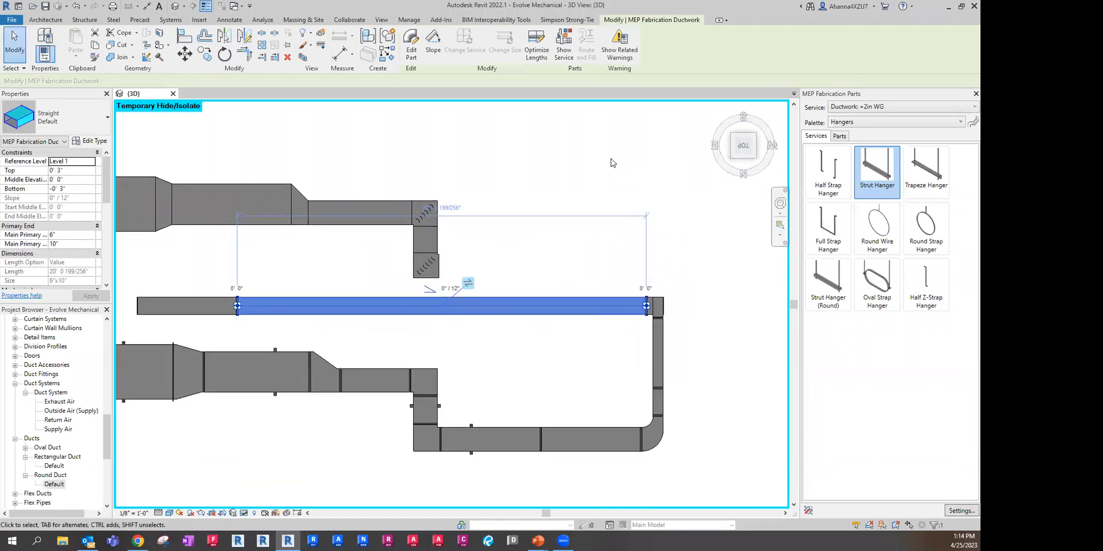
pyautogui.click(619, 256)
pyautogui.scroll(-1, 618, 254)
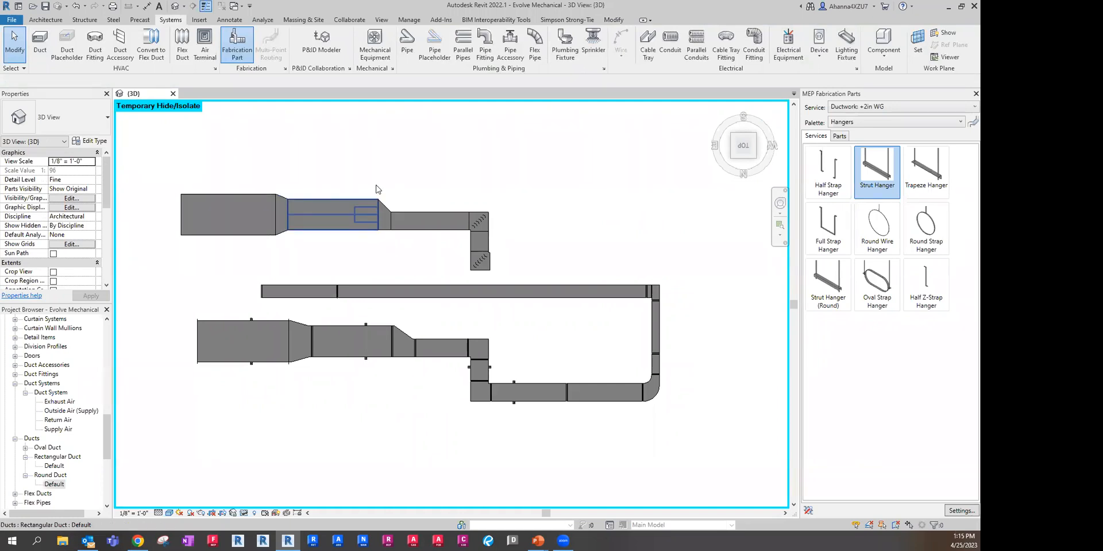
pyautogui.scroll(1, 769, 198)
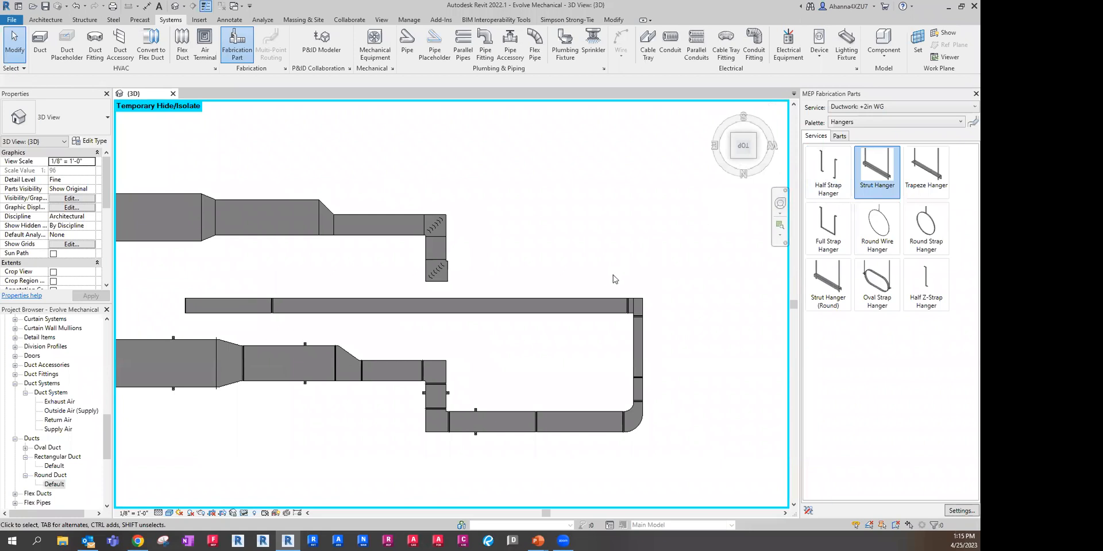
# - Rotate the end elbow of the upper generic run through its possible orientations
pyautogui.click(433, 273)
pyautogui.scroll(1, 429, 287)
pyautogui.click(453, 236)
pyautogui.click(453, 236)
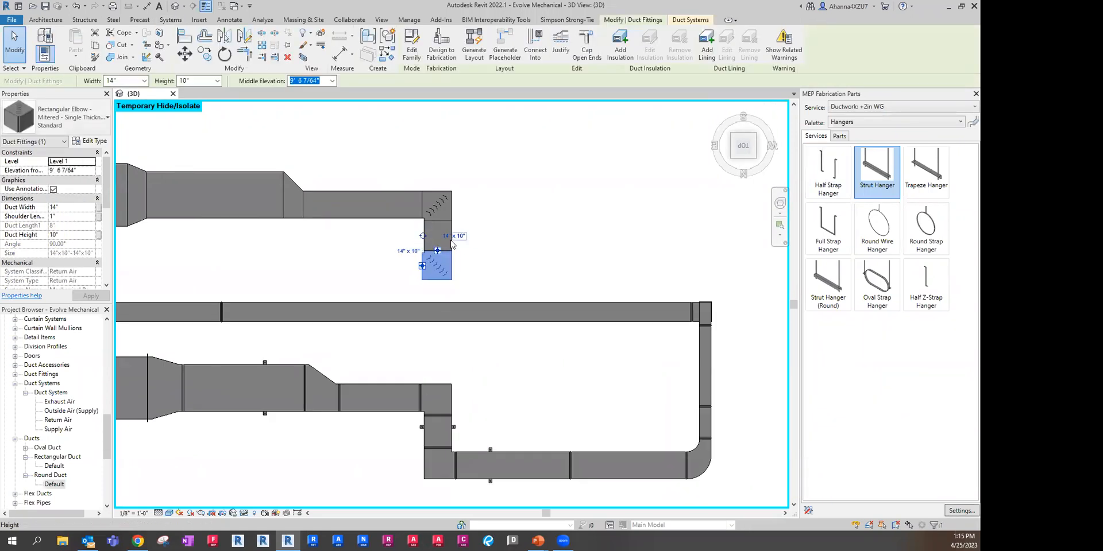
pyautogui.click(424, 236)
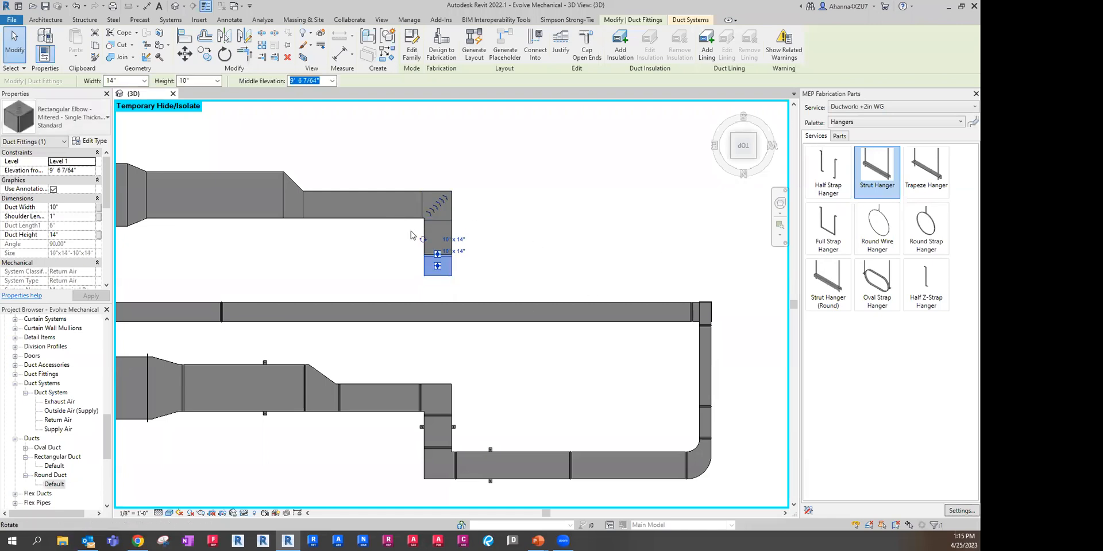
# - Delete the fabrication parts beyond the lower run's second Square Elbow, and try rotating that open-ended elbow about its connection
pyautogui.moveTo(735, 296); pyautogui.dragTo(464, 499)
pyautogui.press('Delete')
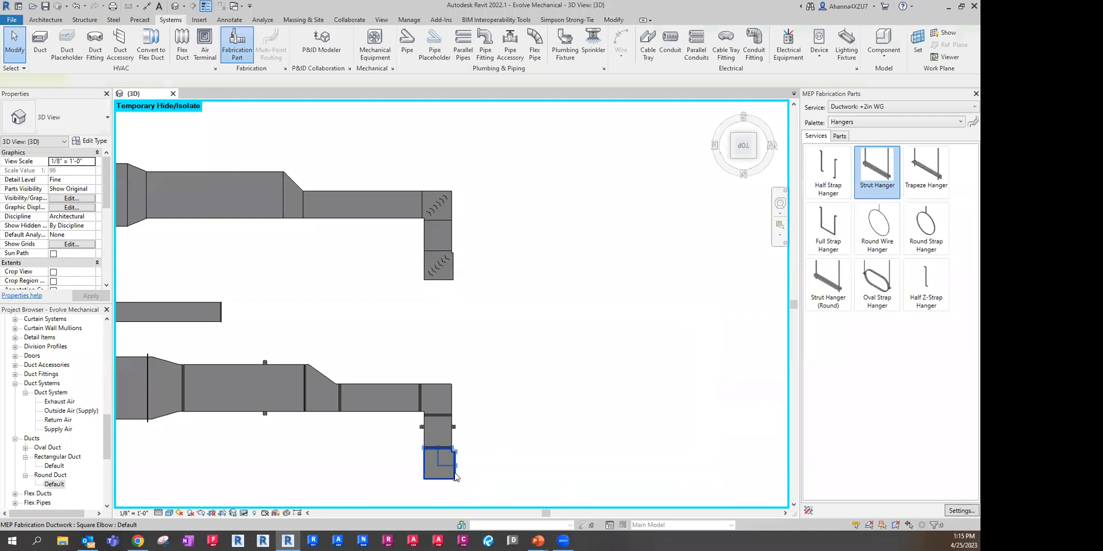
pyautogui.click(455, 475)
pyautogui.click(406, 417)
pyautogui.click(407, 419)
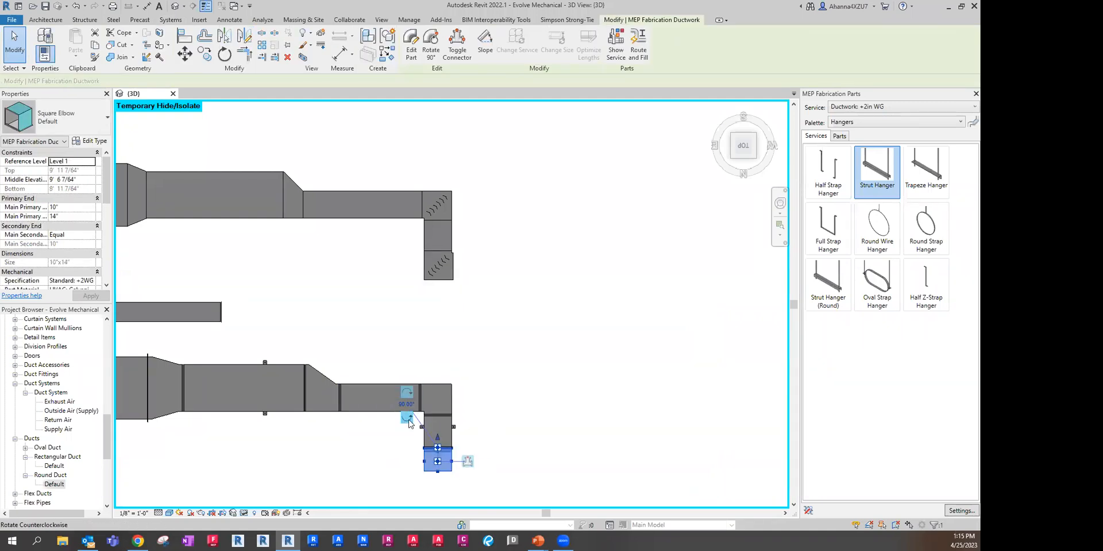
pyautogui.click(500, 396)
# - Compare the on-screen controls of the lower run's first fabrication Square Elbow with those of the matching generic elbow
pyautogui.click(455, 401)
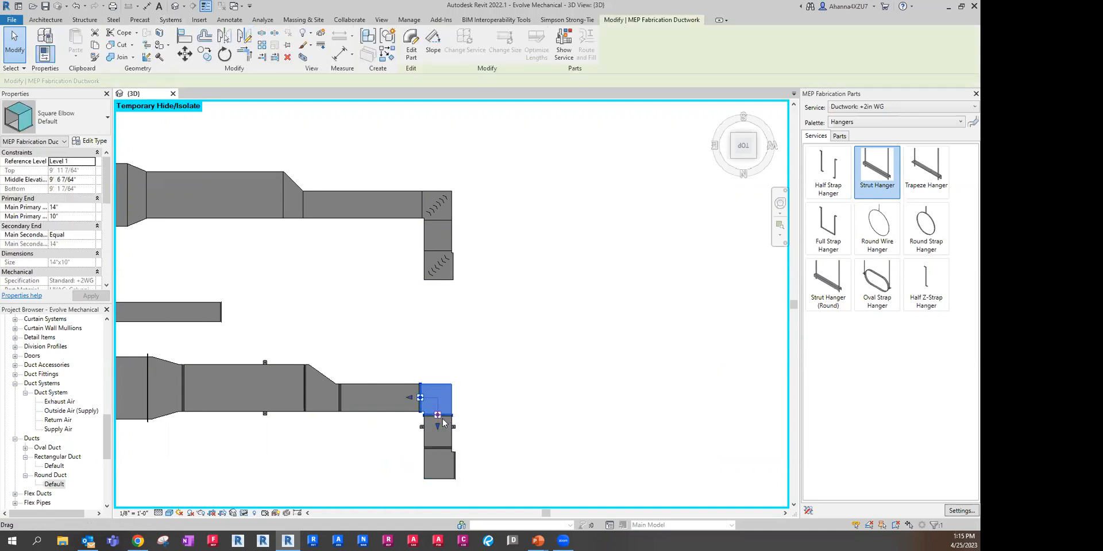
pyautogui.click(449, 210)
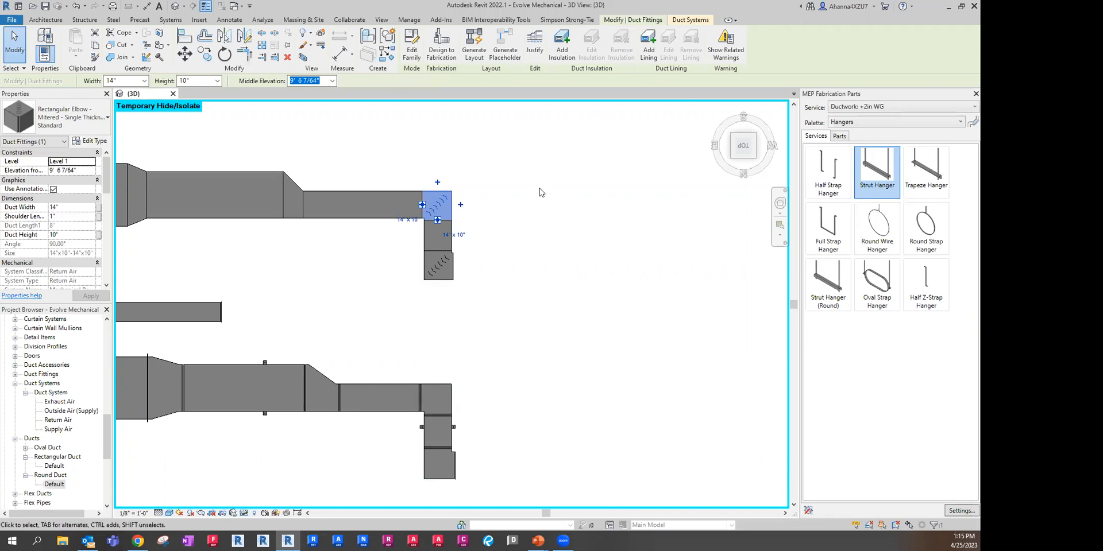
pyautogui.click(584, 217)
pyautogui.scroll(-2, 584, 216)
pyautogui.scroll(1, 370, 279)
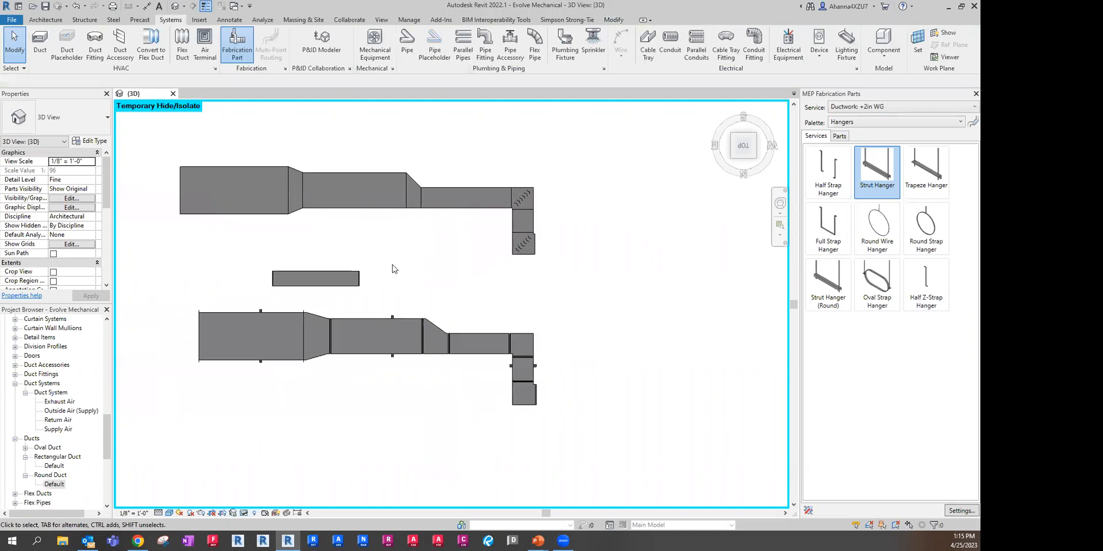
# - Stretch the open end of the lower run's 32"x12" fabrication straight to a length of about 23' 8"
pyautogui.click(273, 328)
pyautogui.scroll(-3, 576, 316)
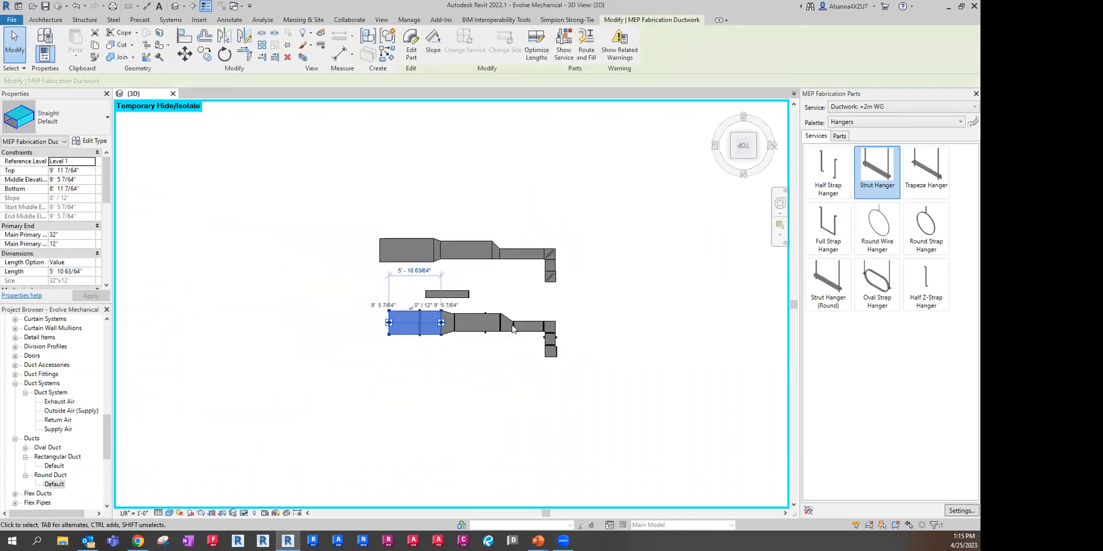
pyautogui.scroll(2, 376, 307)
pyautogui.moveTo(391, 315); pyautogui.dragTo(153, 324)
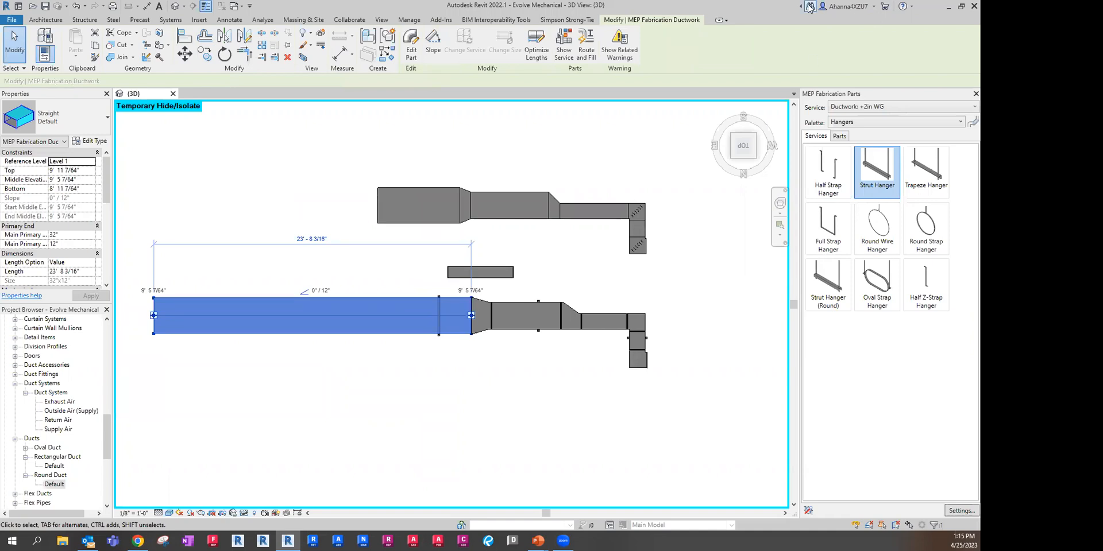
# - Switch the fabrication parts palette to Rect, and split the long lower straight with Optimize Lengths
pyautogui.click(862, 124)
pyautogui.click(841, 144)
pyautogui.click(827, 172)
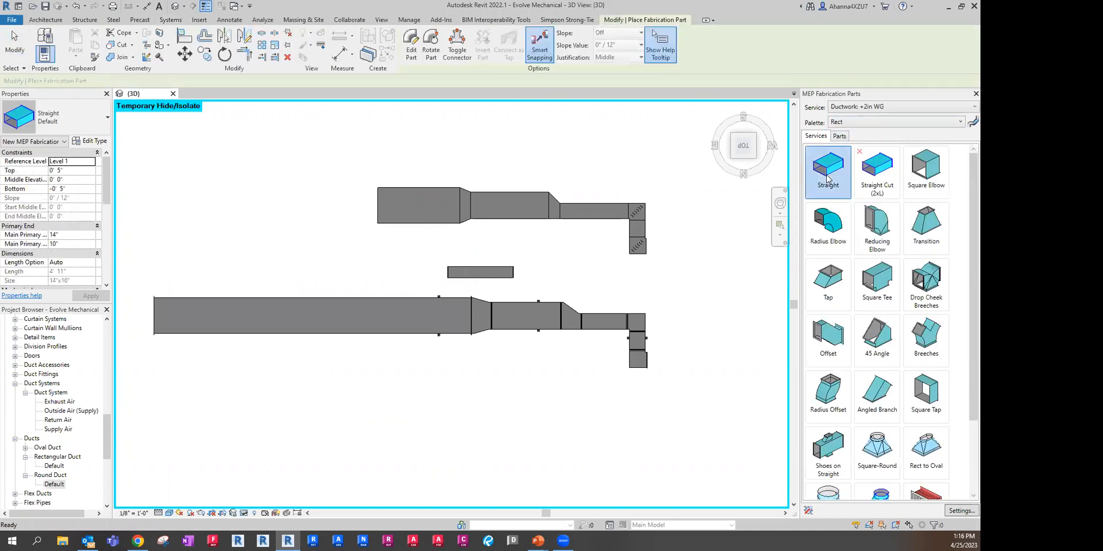
pyautogui.press('Escape')
pyautogui.click(293, 308)
pyautogui.click(536, 43)
# - Examine each optimized straight section of the lower run, including the short filler piece beside the 32"-to-24" transition
pyautogui.click(196, 305)
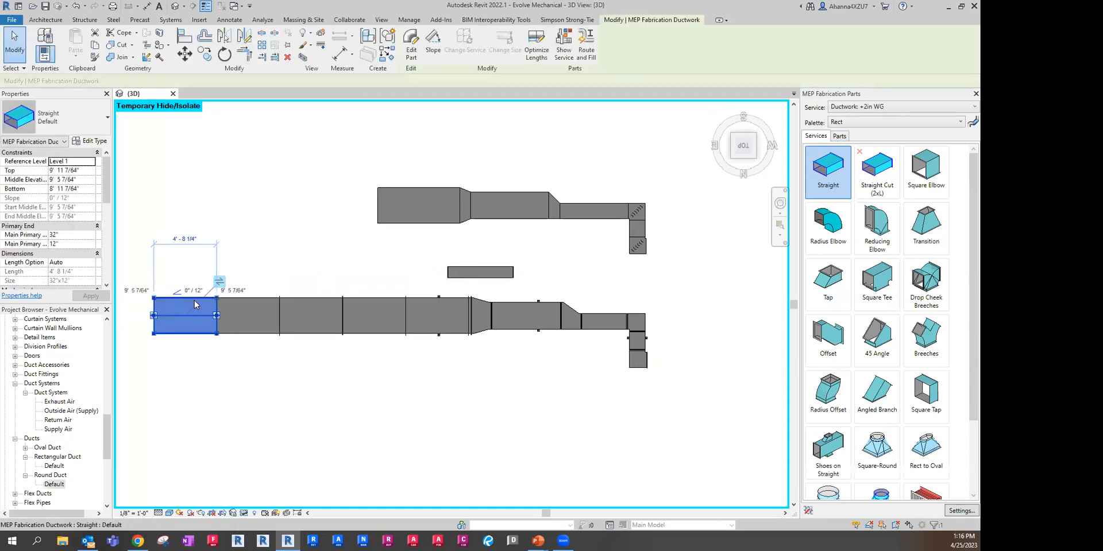
pyautogui.click(248, 305)
pyautogui.click(319, 301)
pyautogui.click(377, 303)
pyautogui.click(436, 313)
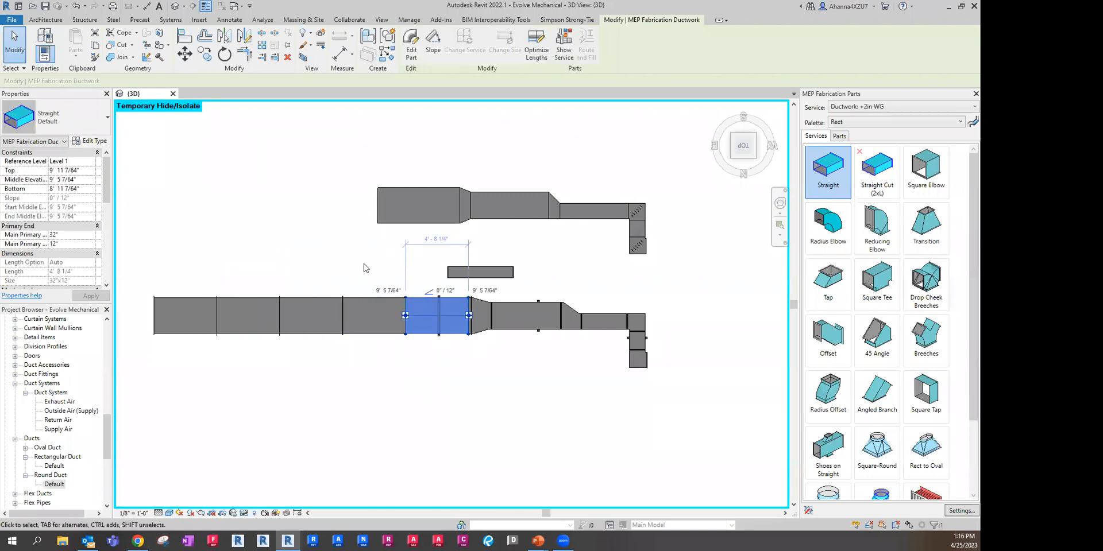
pyautogui.scroll(6, 468, 281)
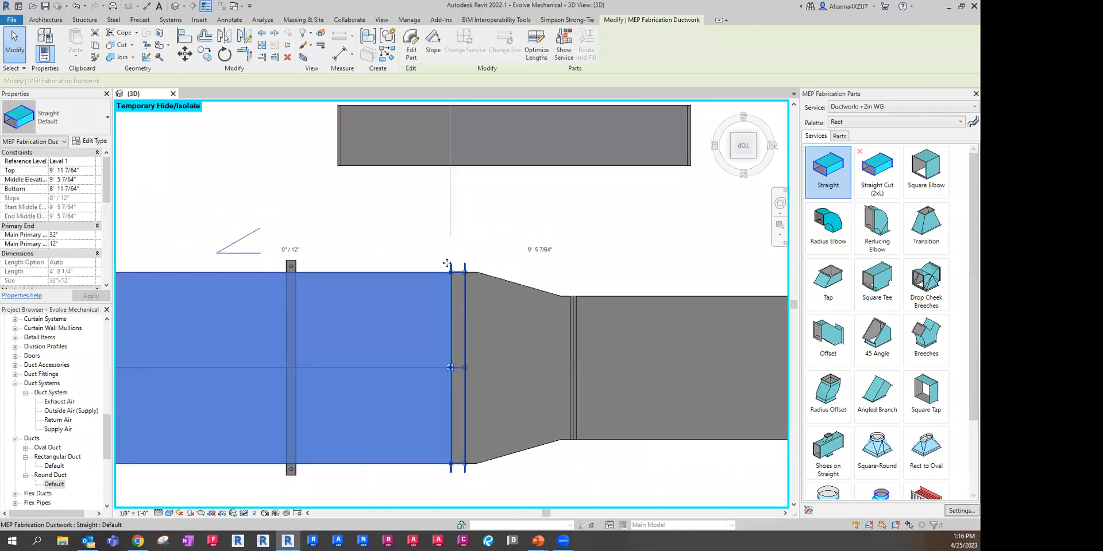
pyautogui.click(381, 246)
pyautogui.click(461, 279)
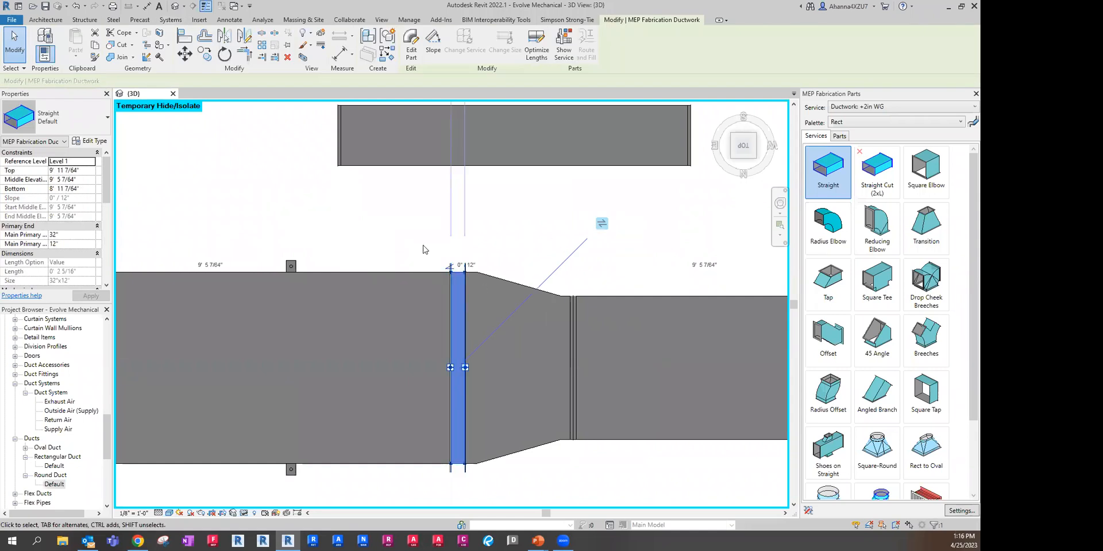
# - Review the dimensions and end connectors of the lower run's 32"-to-24" transition in Edit Part, leaving them unedited
pyautogui.scroll(-5, 251, 235)
pyautogui.scroll(-1, 373, 299)
pyautogui.scroll(4, 376, 247)
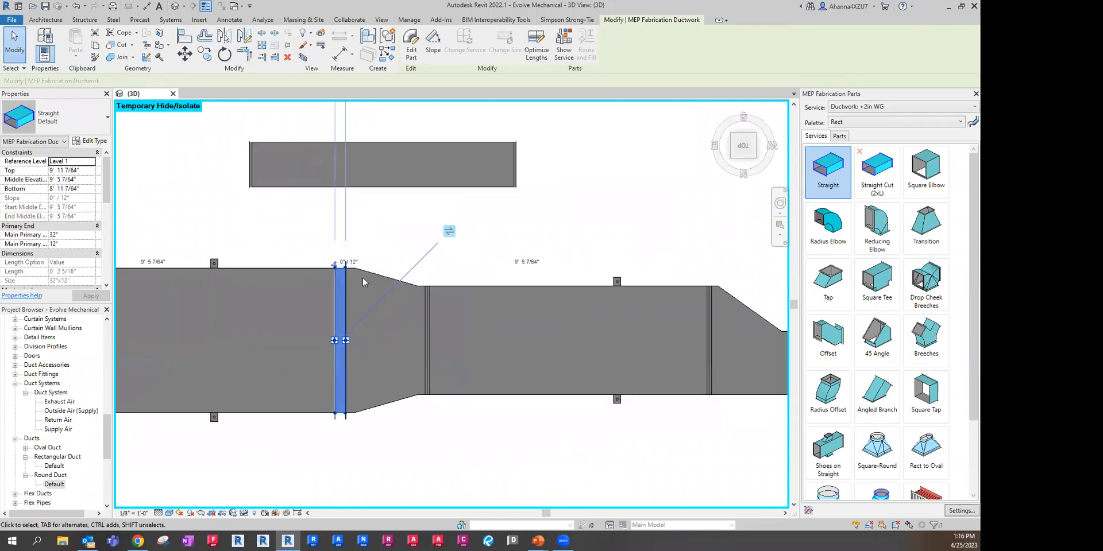
pyautogui.click(362, 277)
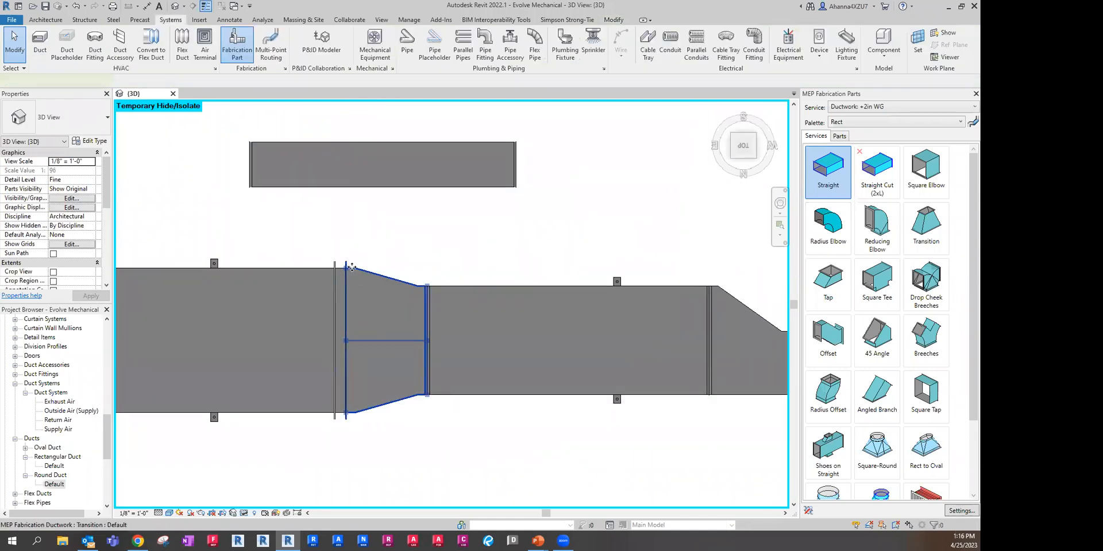
pyautogui.click(352, 267)
pyautogui.click(377, 246)
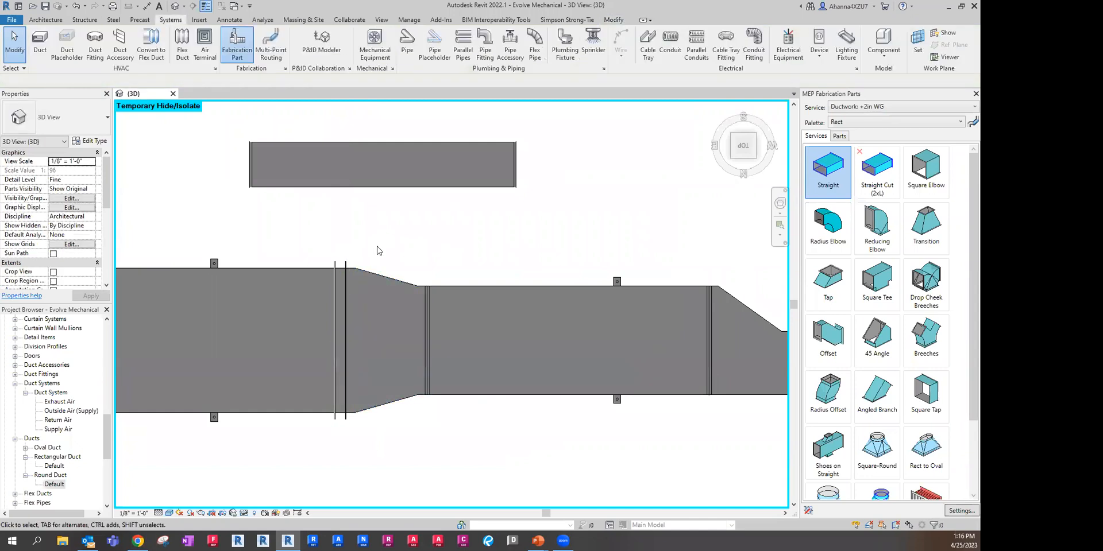
pyautogui.click(360, 276)
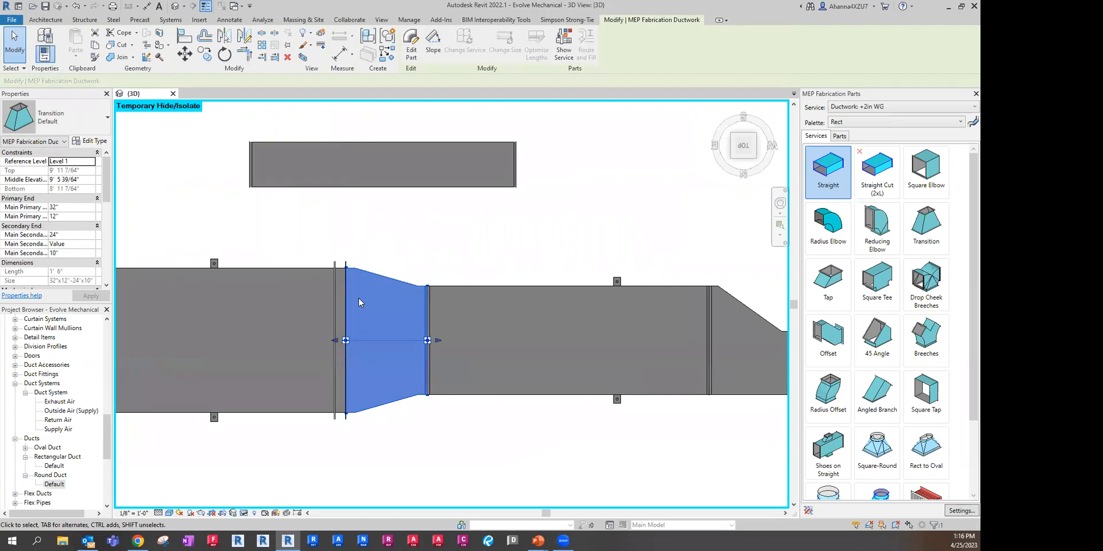
pyautogui.click(414, 52)
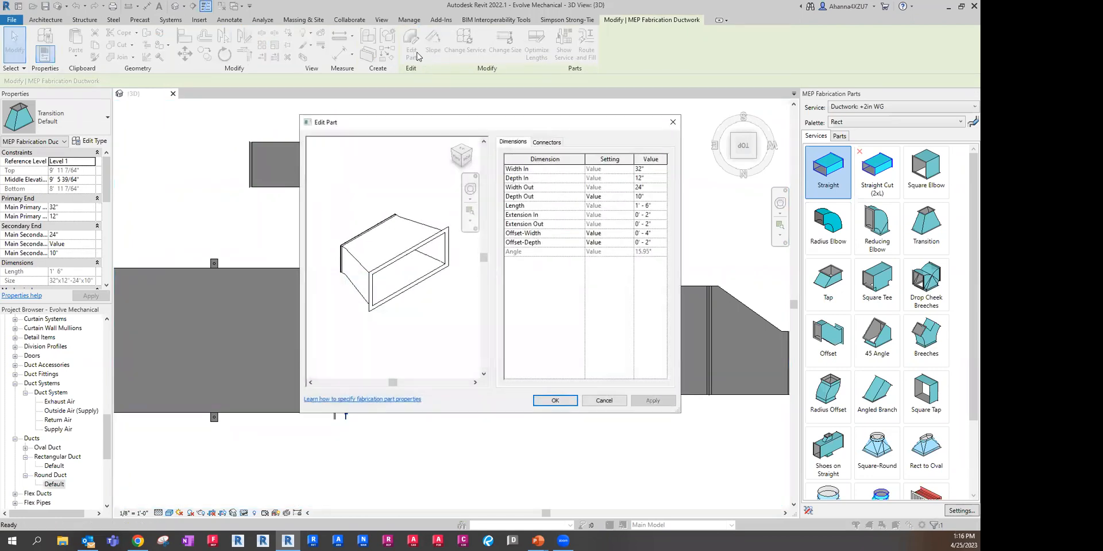
pyautogui.click(547, 141)
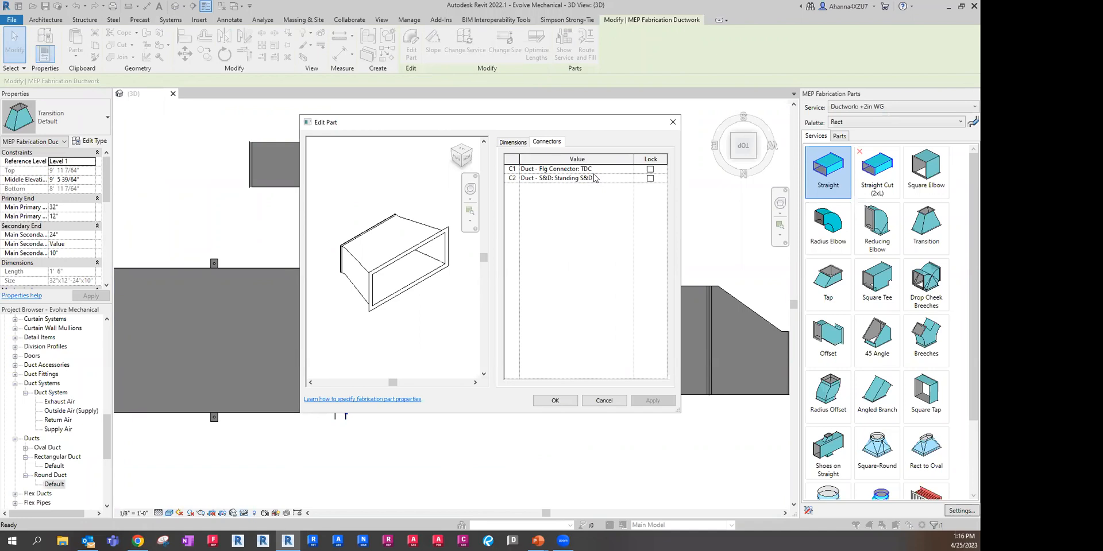
pyautogui.click(672, 123)
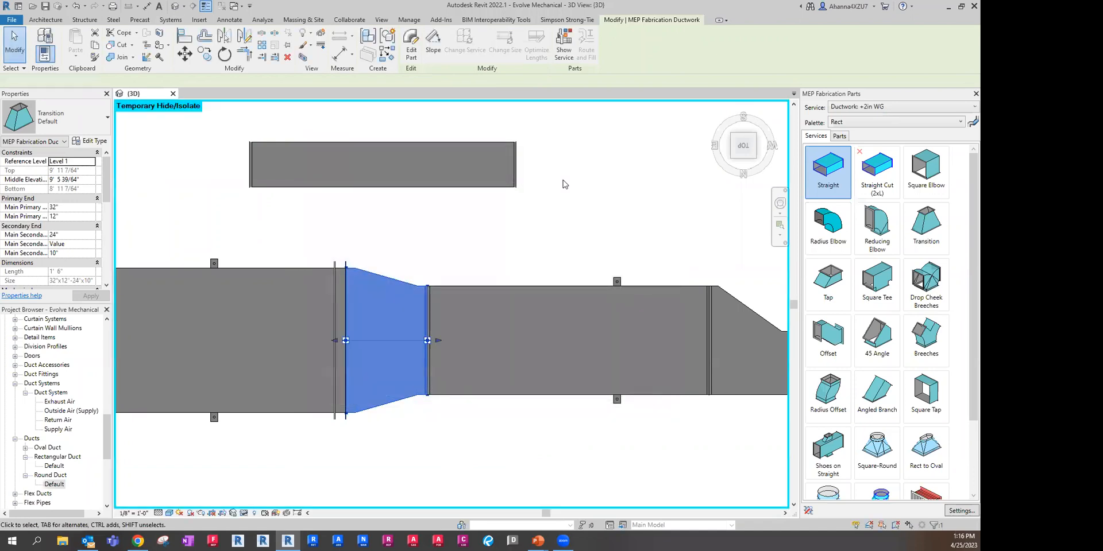
pyautogui.click(562, 180)
pyautogui.scroll(-1, 596, 235)
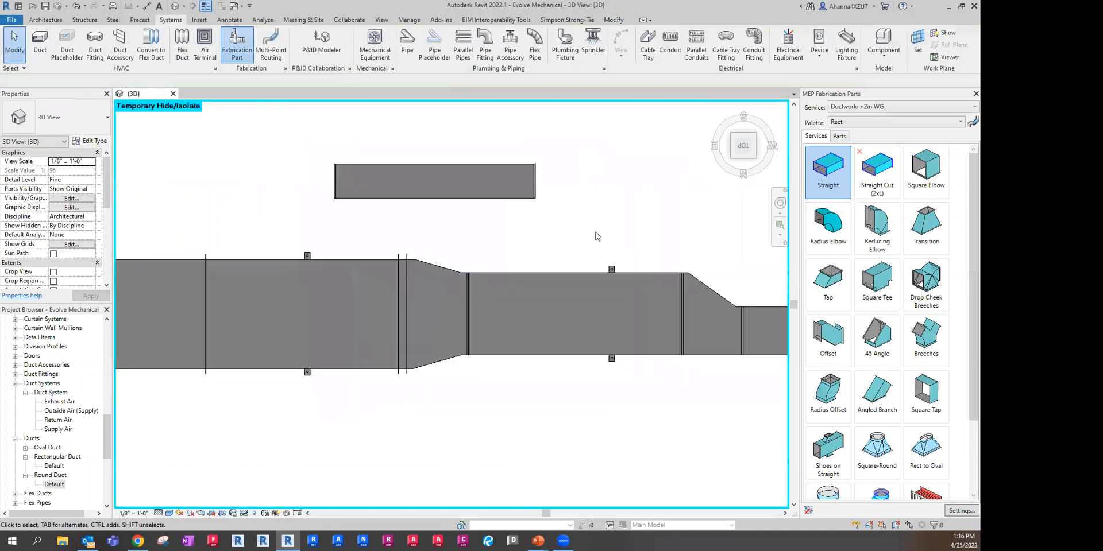
pyautogui.scroll(-5, 606, 261)
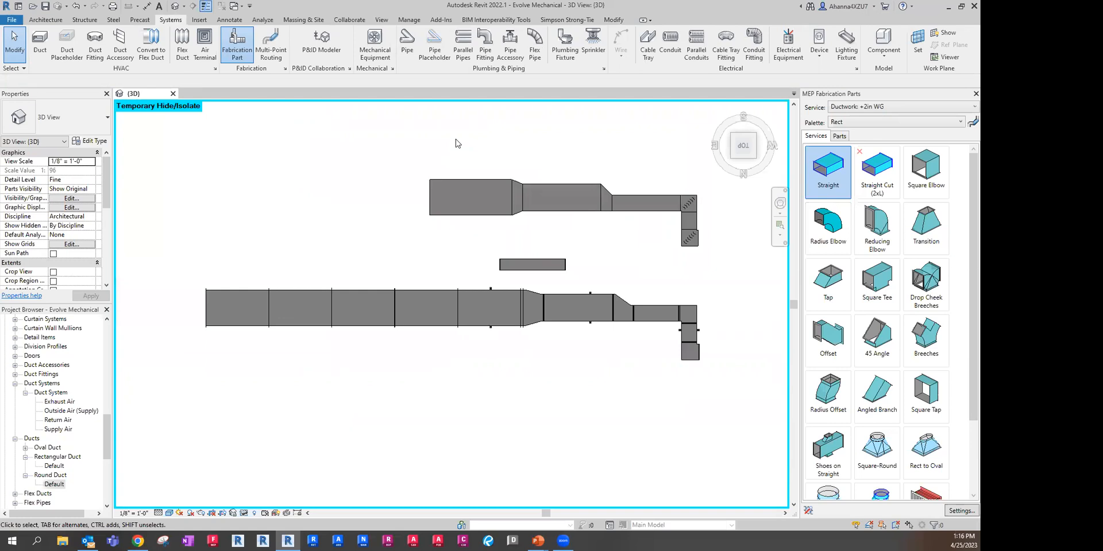
pyautogui.click(368, 297)
pyautogui.click(197, 277)
pyautogui.hotkey('alt', 'Tab')
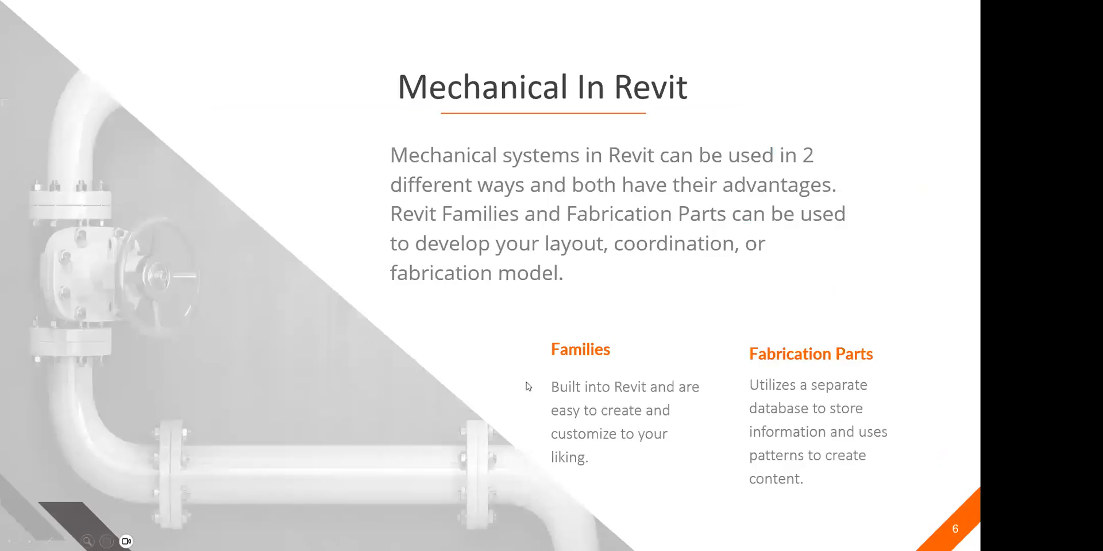
pyautogui.click(644, 345)
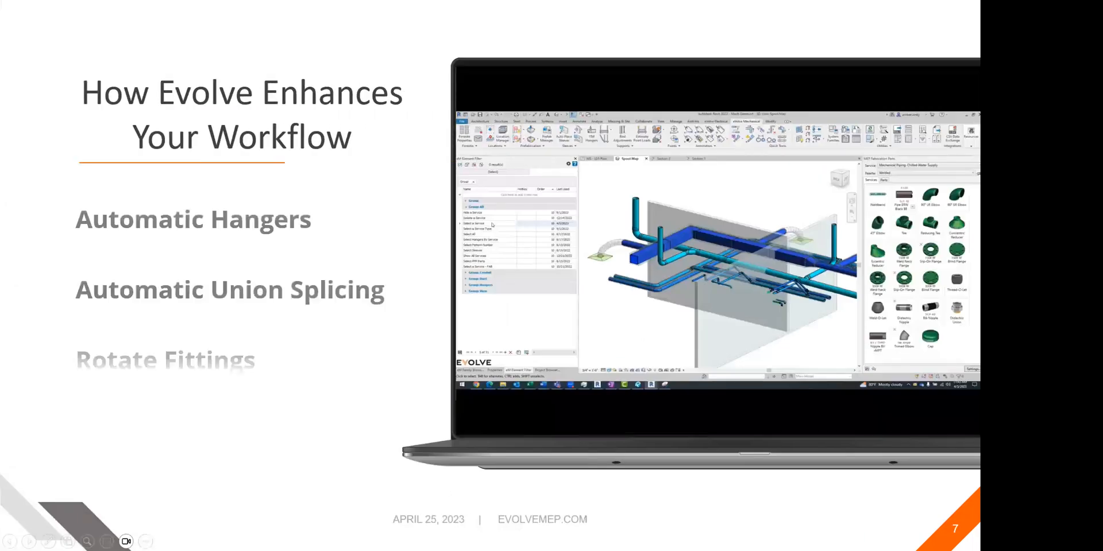